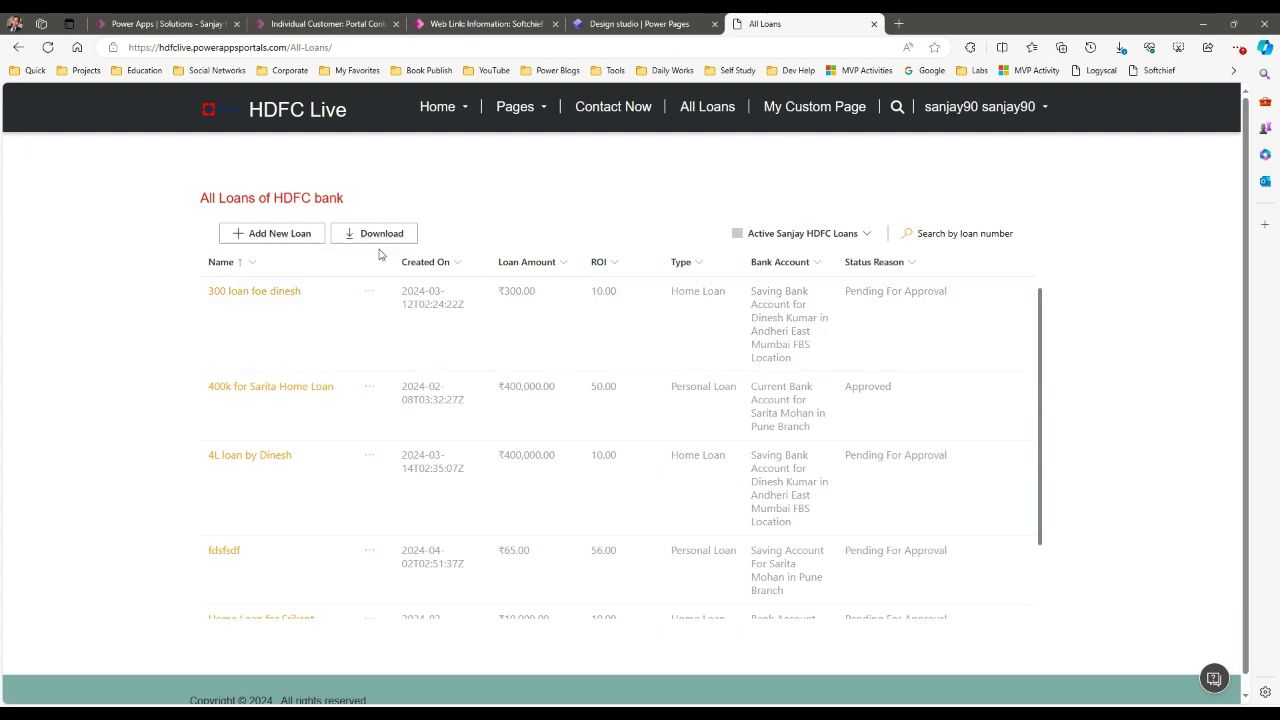
# - Scroll the live All Loans list and check the first loan's row actions
pyautogui.scroll(-2, 703, 427)
pyautogui.scroll(-1, 749, 409)
pyautogui.scroll(1, 746, 410)
pyautogui.scroll(3, 458, 369)
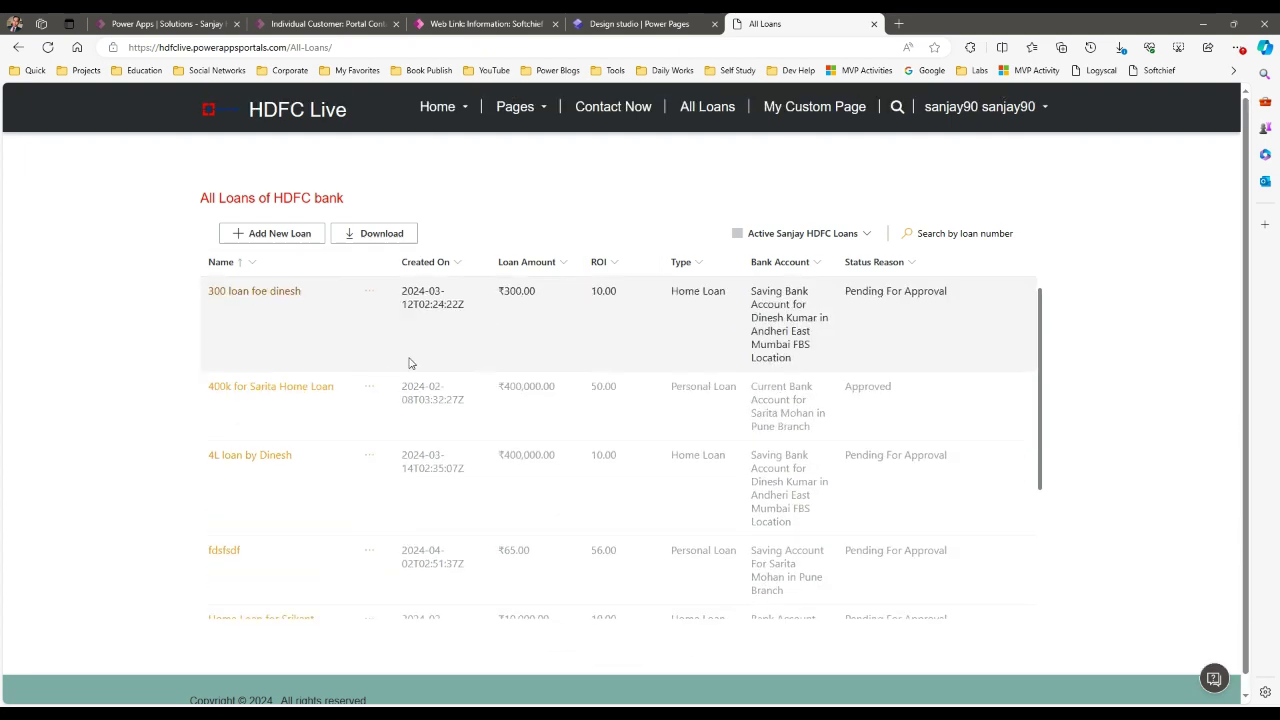
pyautogui.click(368, 293)
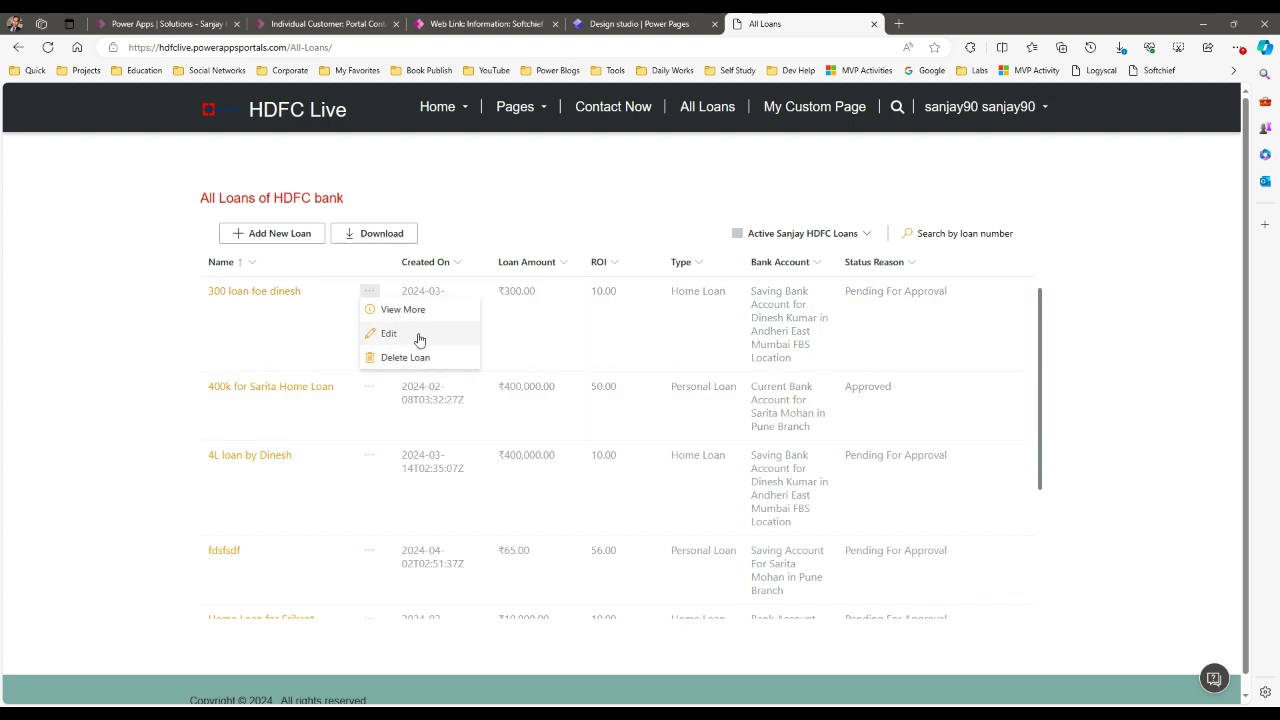
pyautogui.click(587, 218)
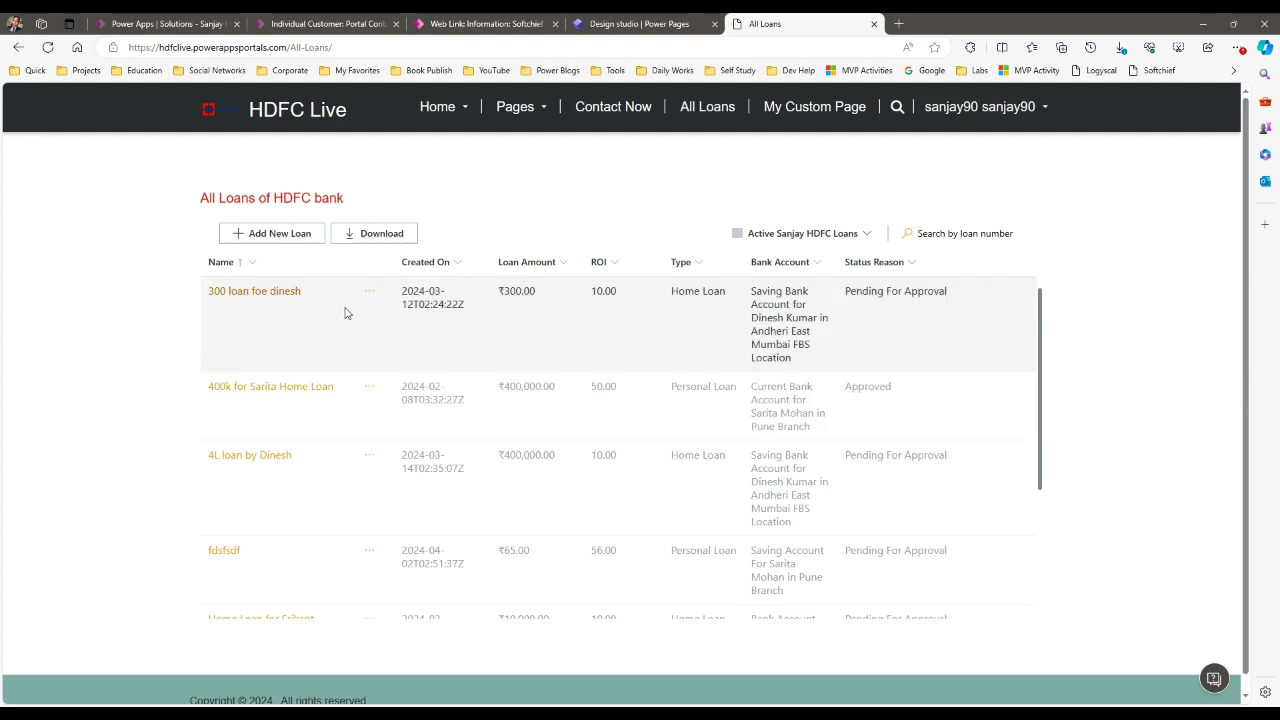
# - Open a new loan record form, look through it, and close it without saving
pyautogui.click(262, 238)
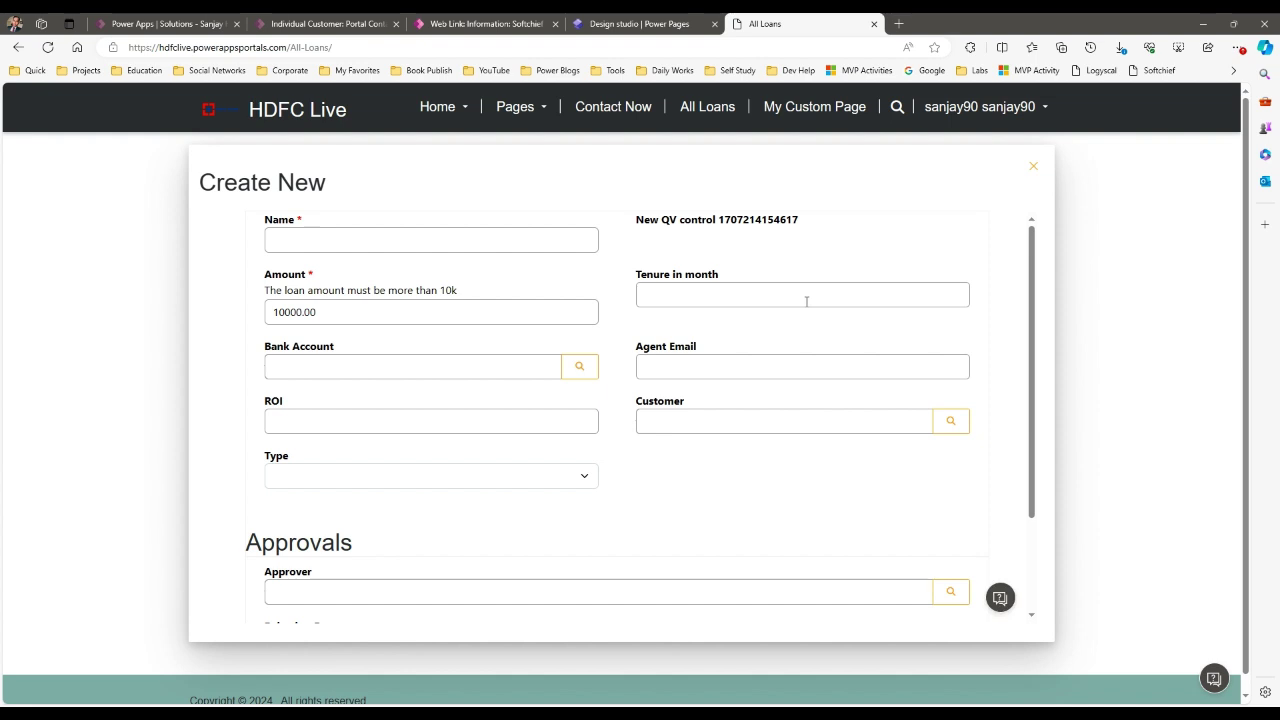
pyautogui.scroll(-2, 812, 306)
pyautogui.scroll(2, 812, 306)
pyautogui.scroll(-2, 812, 306)
pyautogui.scroll(2, 812, 306)
pyautogui.scroll(-2, 812, 306)
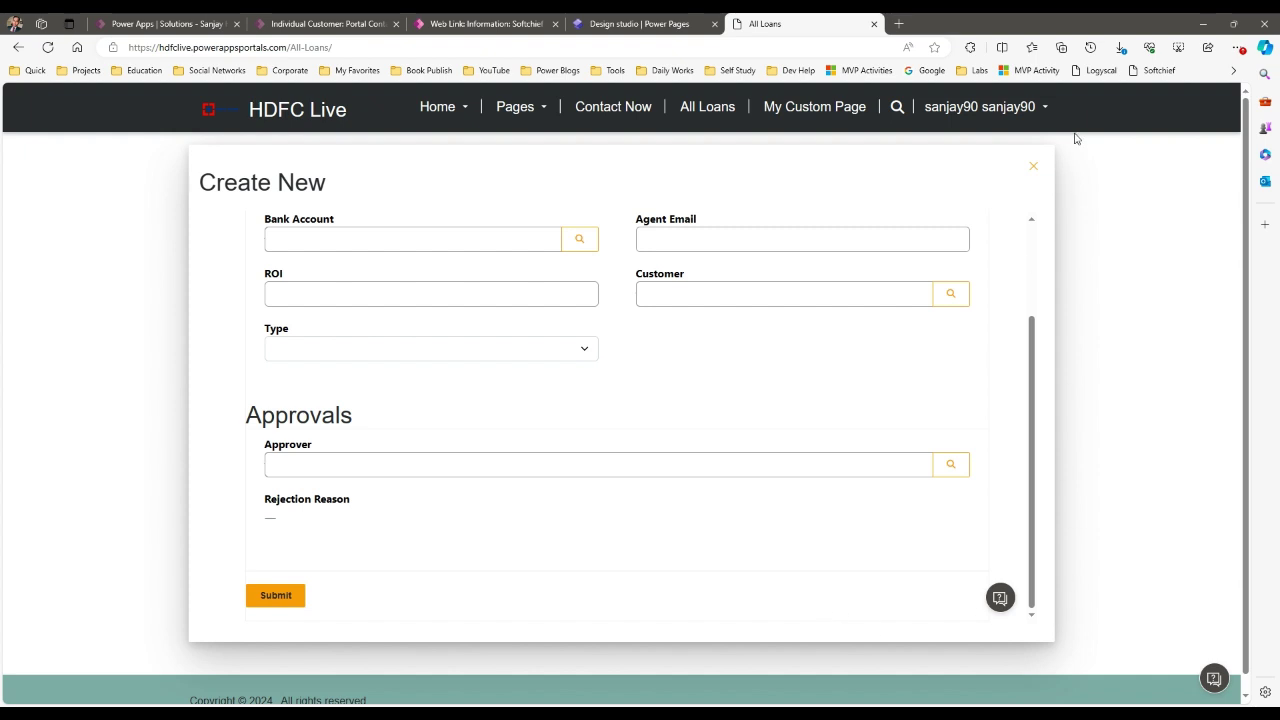
pyautogui.click(1033, 166)
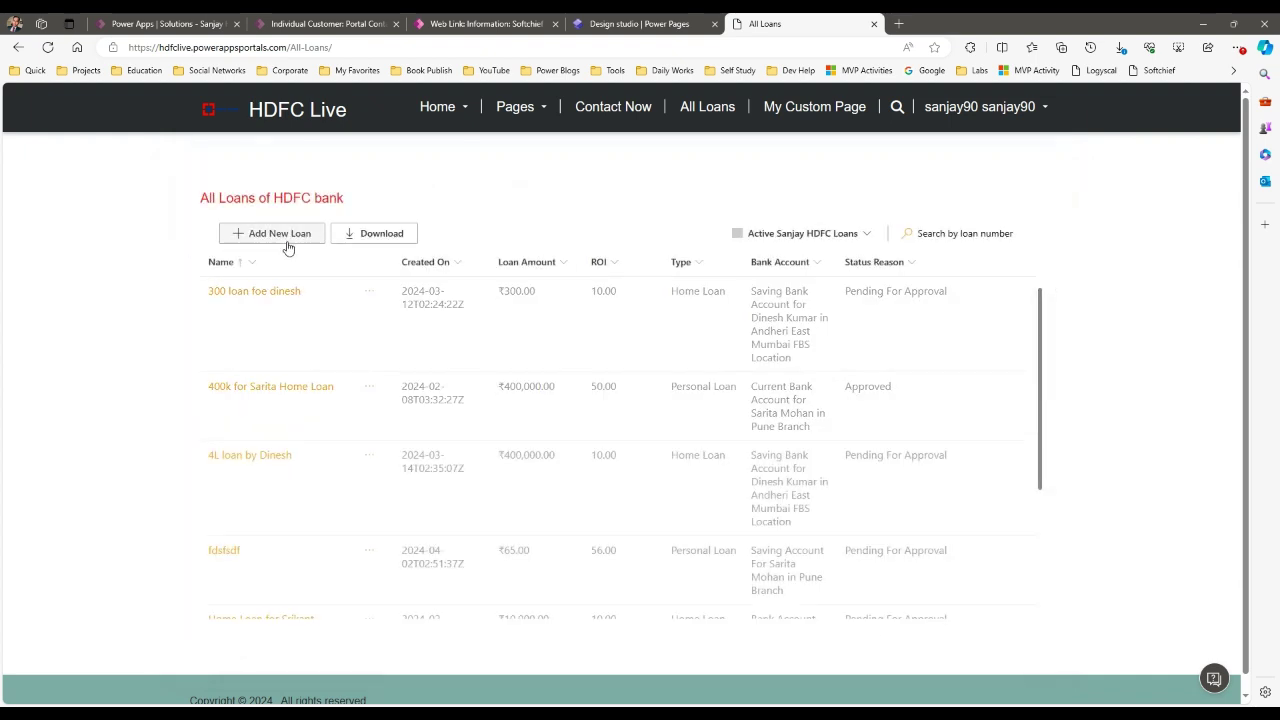
# - Check the available loan views and try the search by loan number
pyautogui.click(850, 238)
pyautogui.click(873, 240)
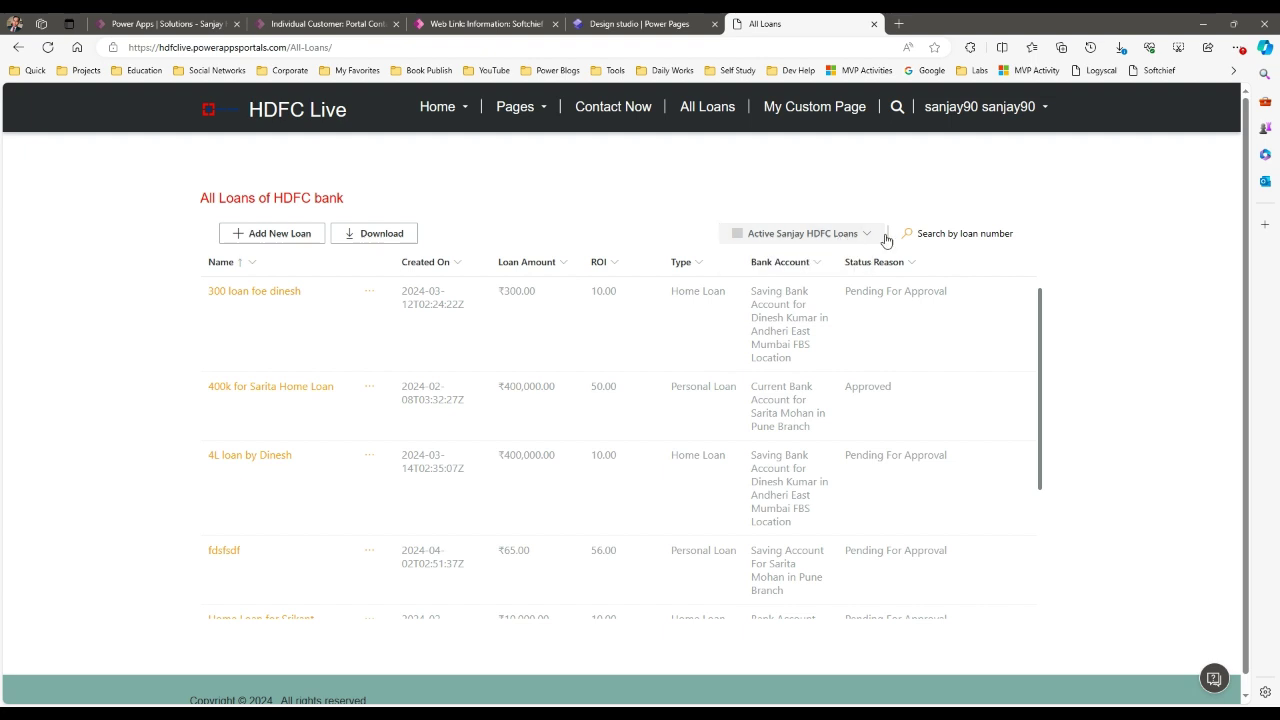
pyautogui.click(948, 233)
pyautogui.click(1095, 243)
pyautogui.click(960, 240)
pyautogui.click(1035, 247)
pyautogui.click(997, 234)
pyautogui.click(1105, 257)
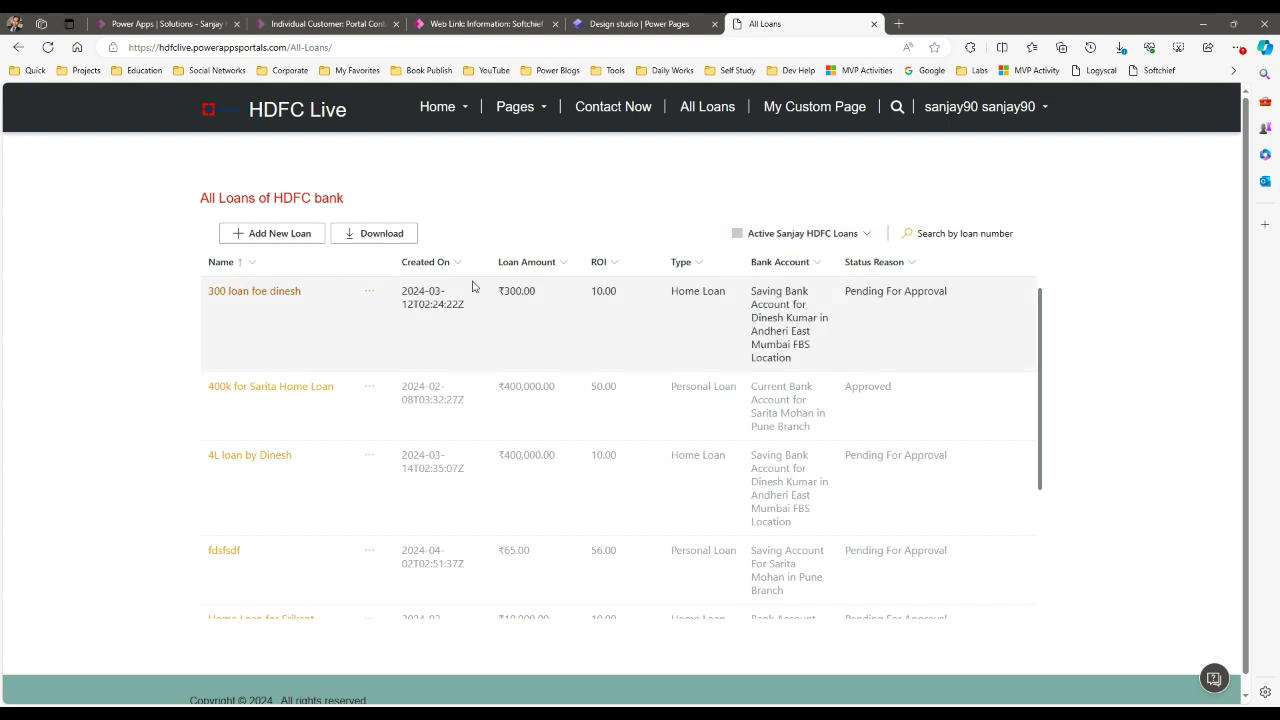
# - Filter the list to Type Equals Home Loan
pyautogui.click(707, 270)
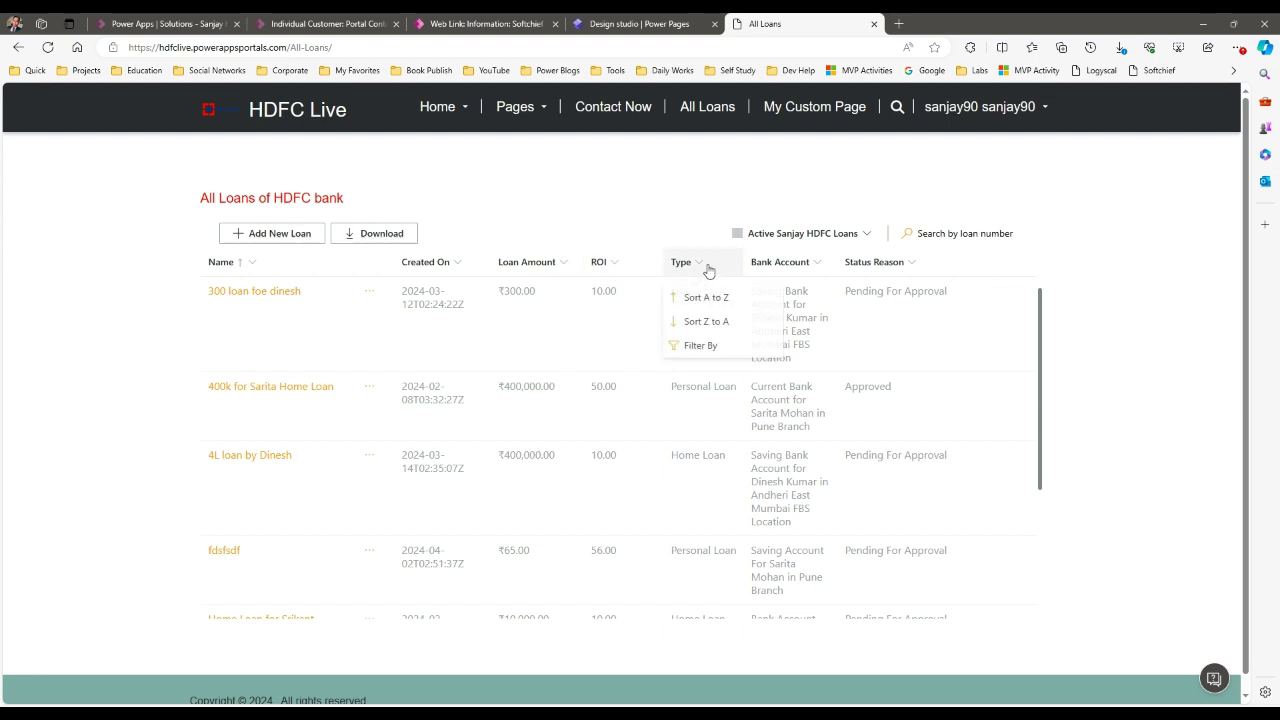
pyautogui.click(708, 347)
pyautogui.click(725, 362)
pyautogui.click(705, 381)
pyautogui.click(717, 393)
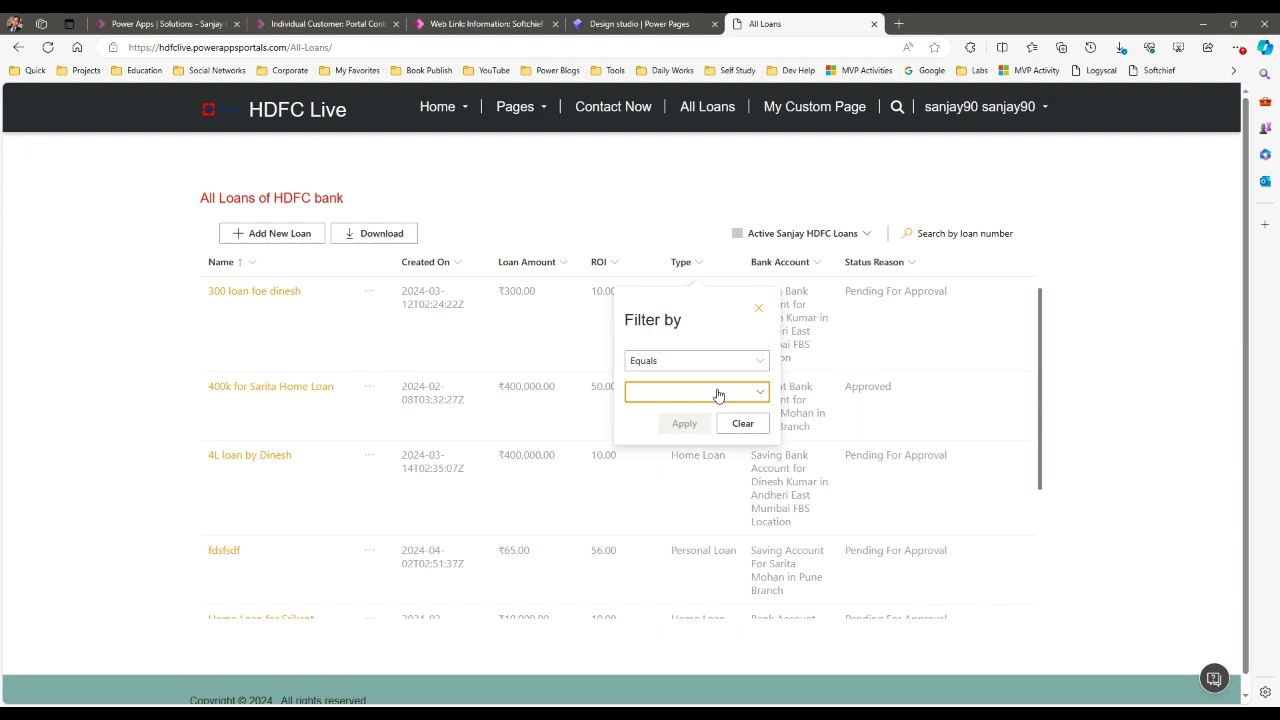
pyautogui.click(657, 418)
pyautogui.click(684, 423)
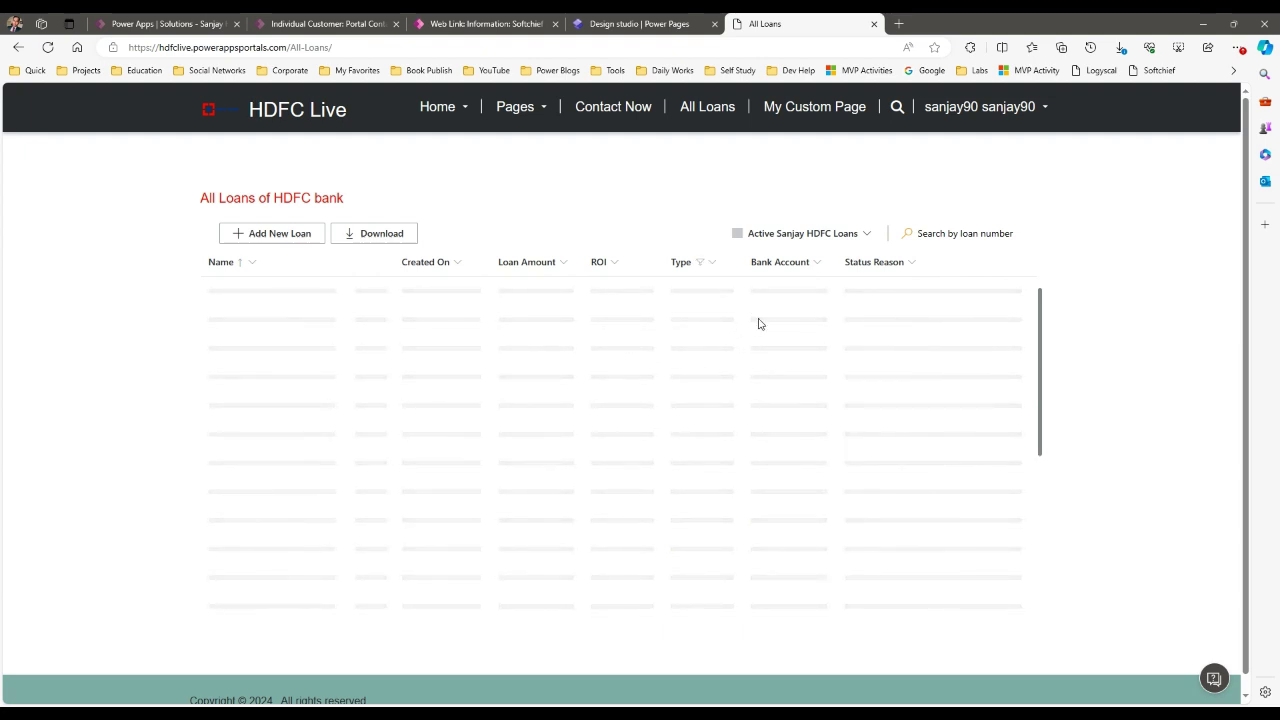
# - Look at the ROI sorting options, then clear the Type filter to list all loans
pyautogui.click(606, 262)
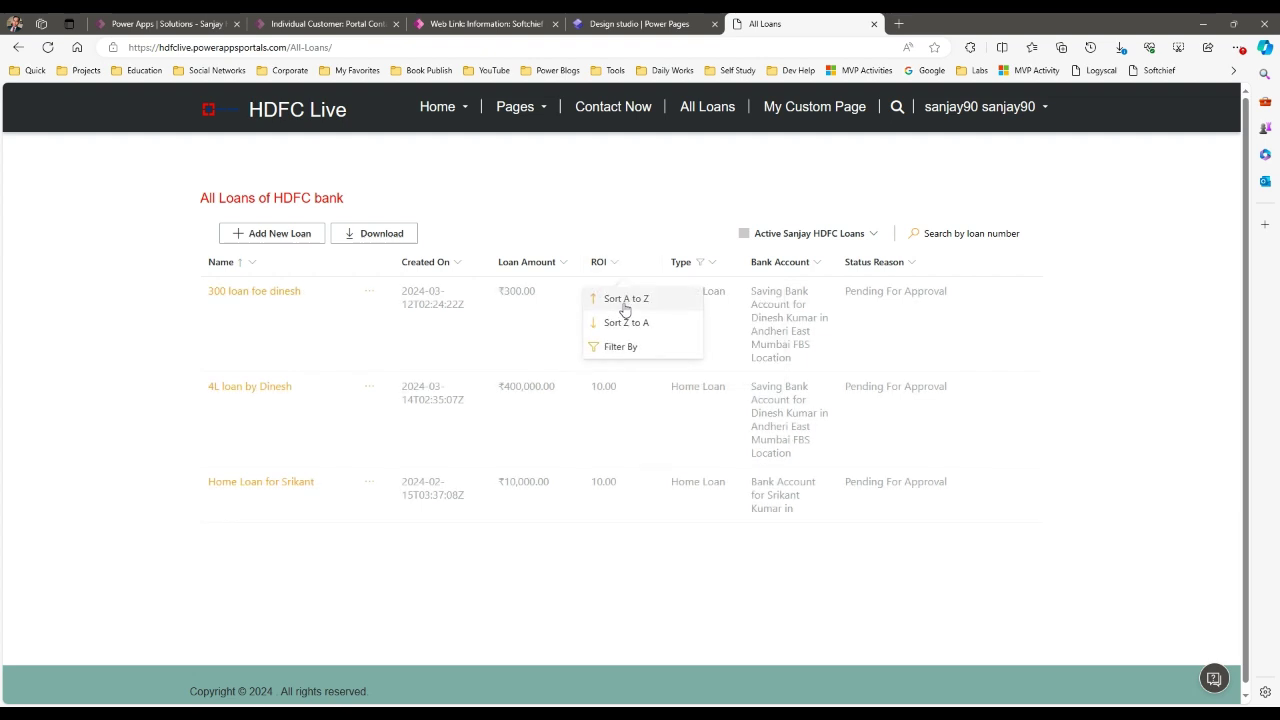
pyautogui.click(623, 211)
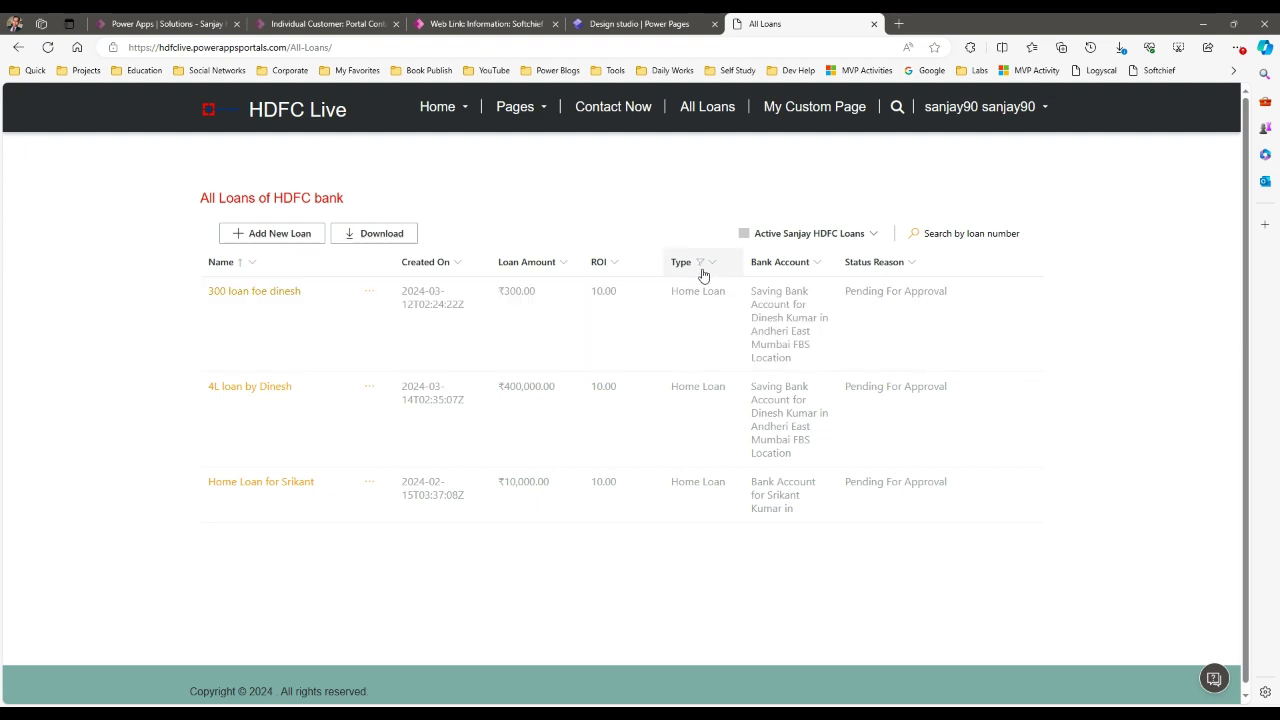
pyautogui.scroll(-1, 560, 383)
pyautogui.scroll(1, 590, 360)
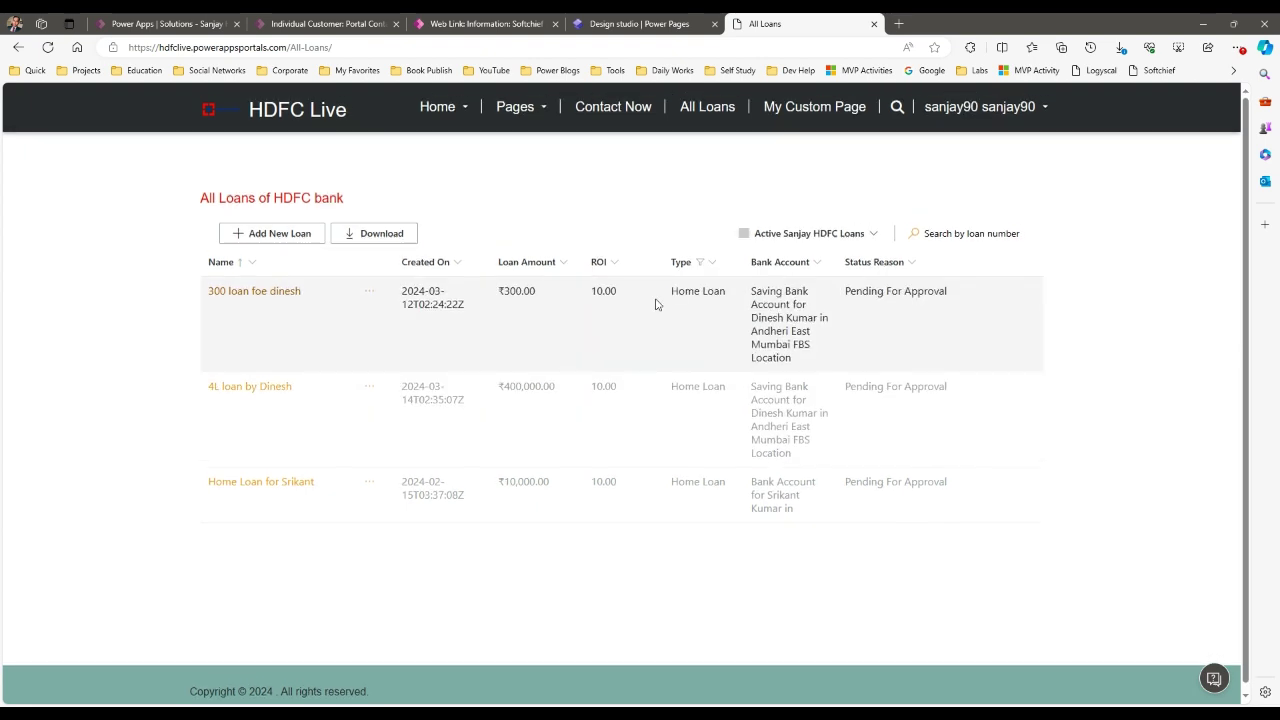
pyautogui.click(710, 255)
pyautogui.click(706, 371)
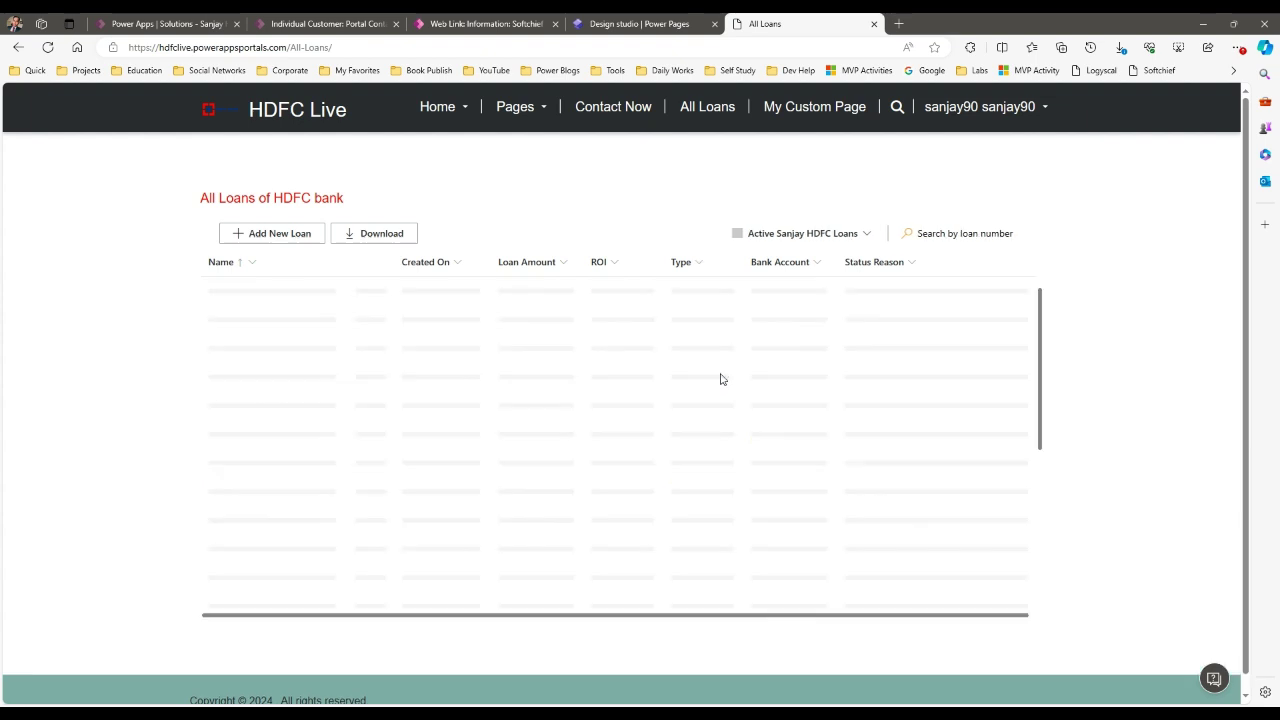
# - View the first loan's full record details, then close them
pyautogui.scroll(-3, 752, 330)
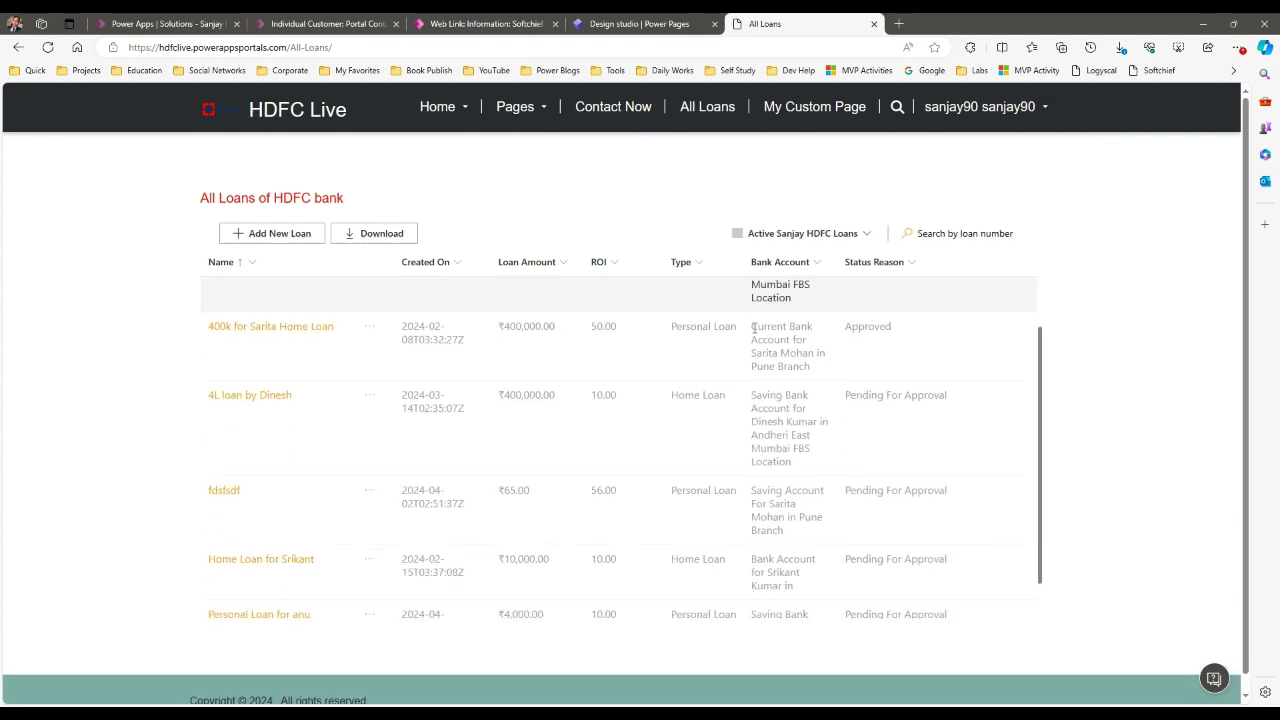
pyautogui.scroll(-1, 757, 370)
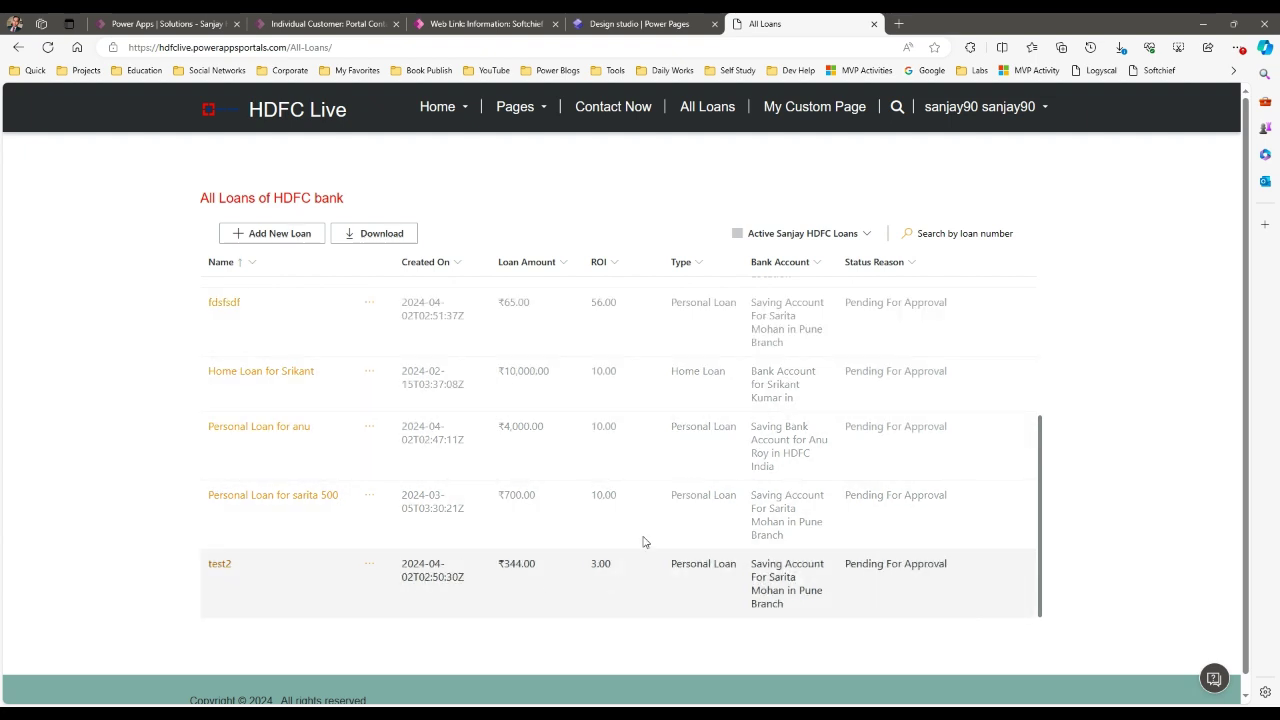
pyautogui.scroll(3, 646, 403)
pyautogui.scroll(1, 670, 414)
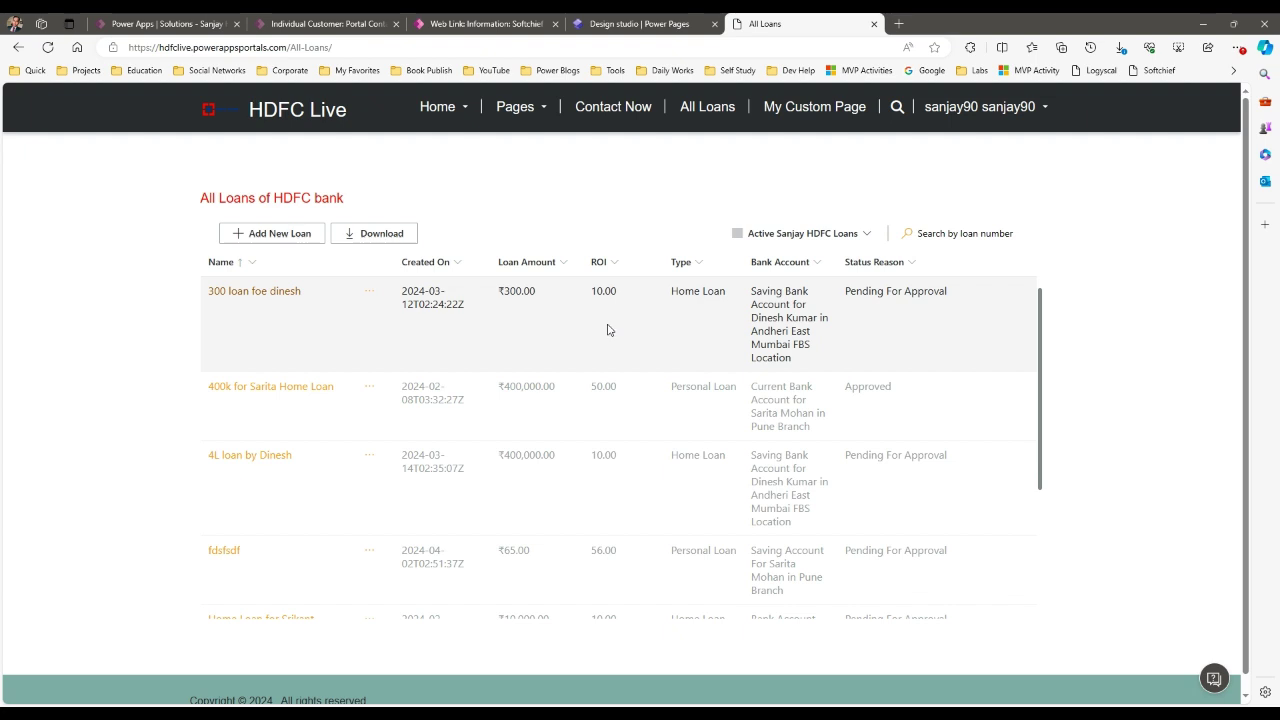
pyautogui.click(369, 291)
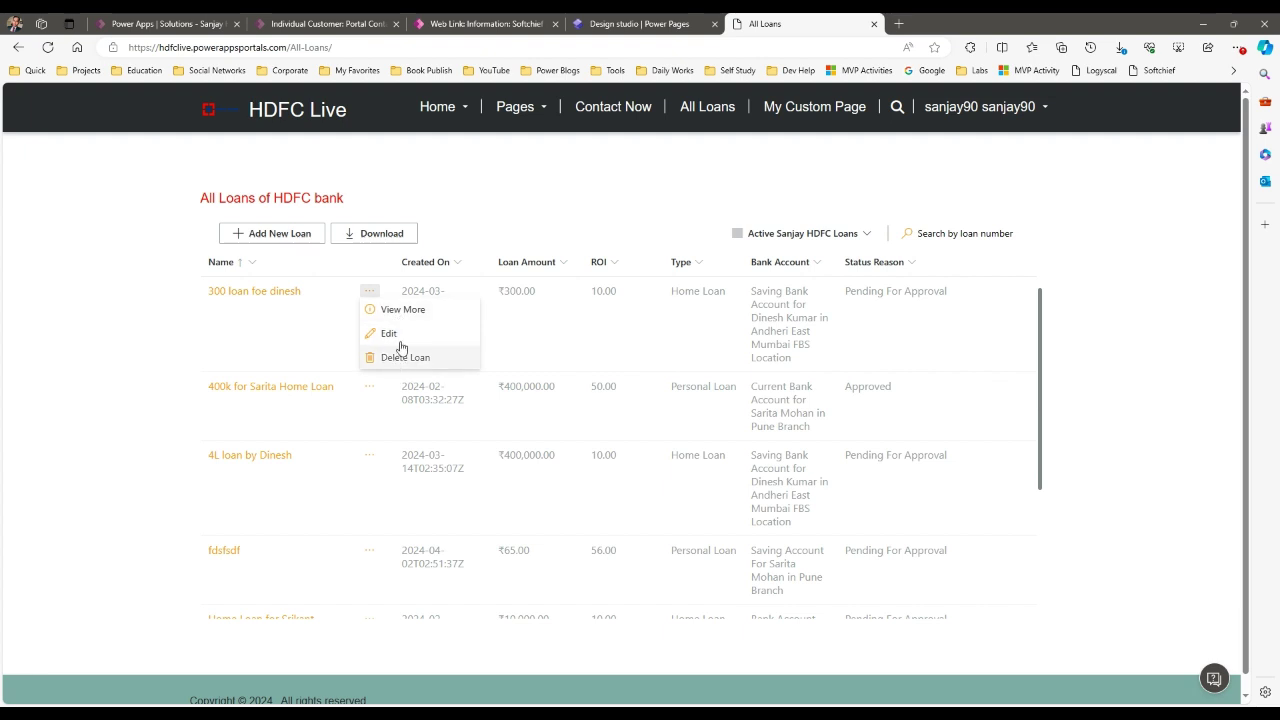
pyautogui.click(405, 312)
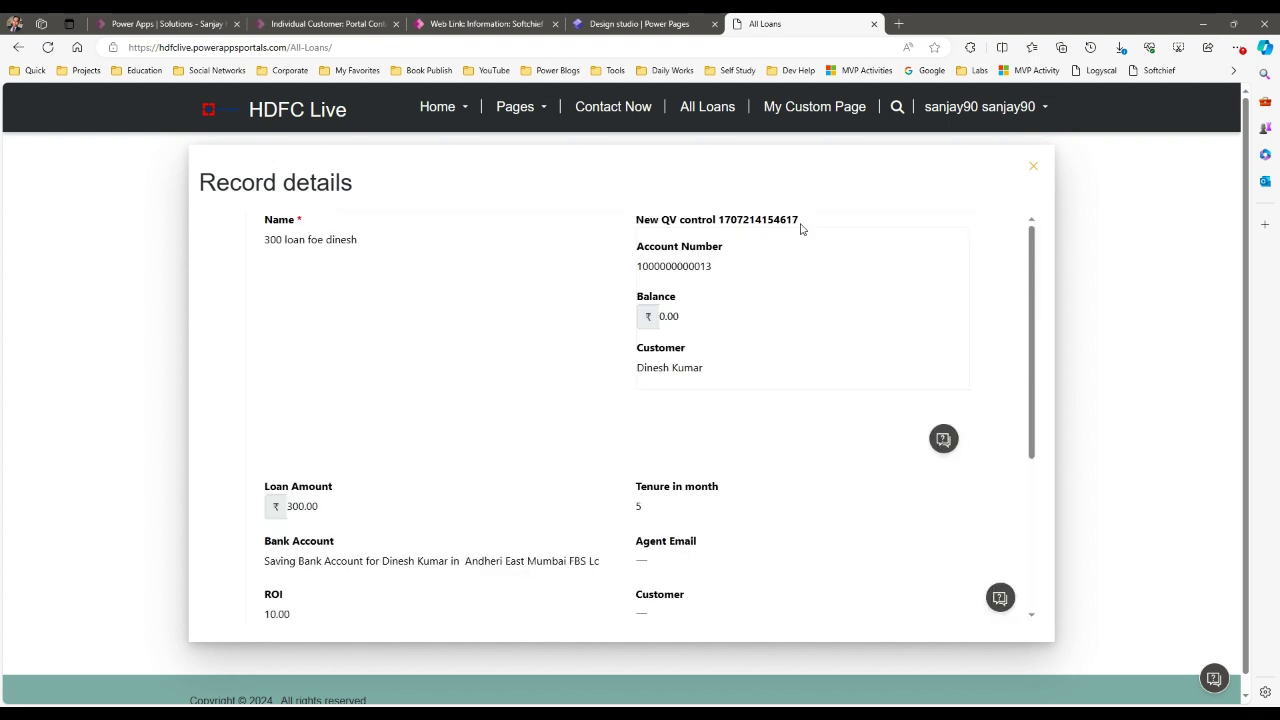
pyautogui.scroll(-2, 871, 340)
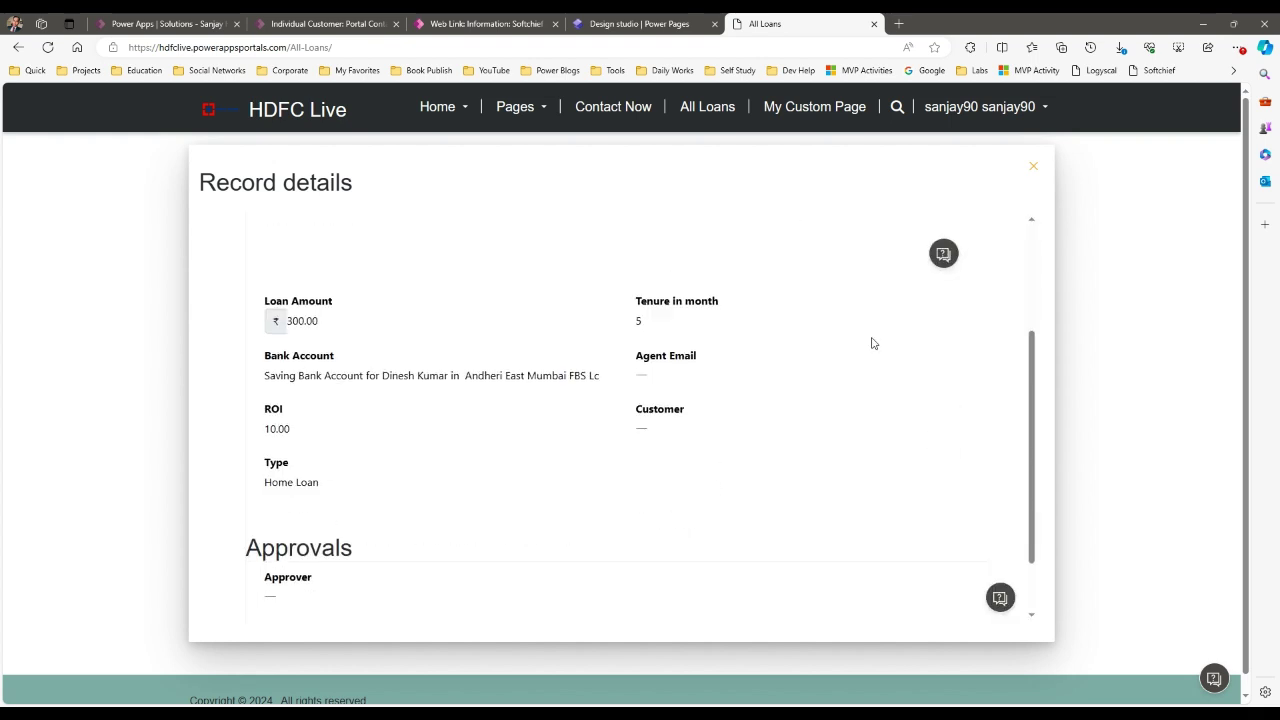
pyautogui.click(1033, 167)
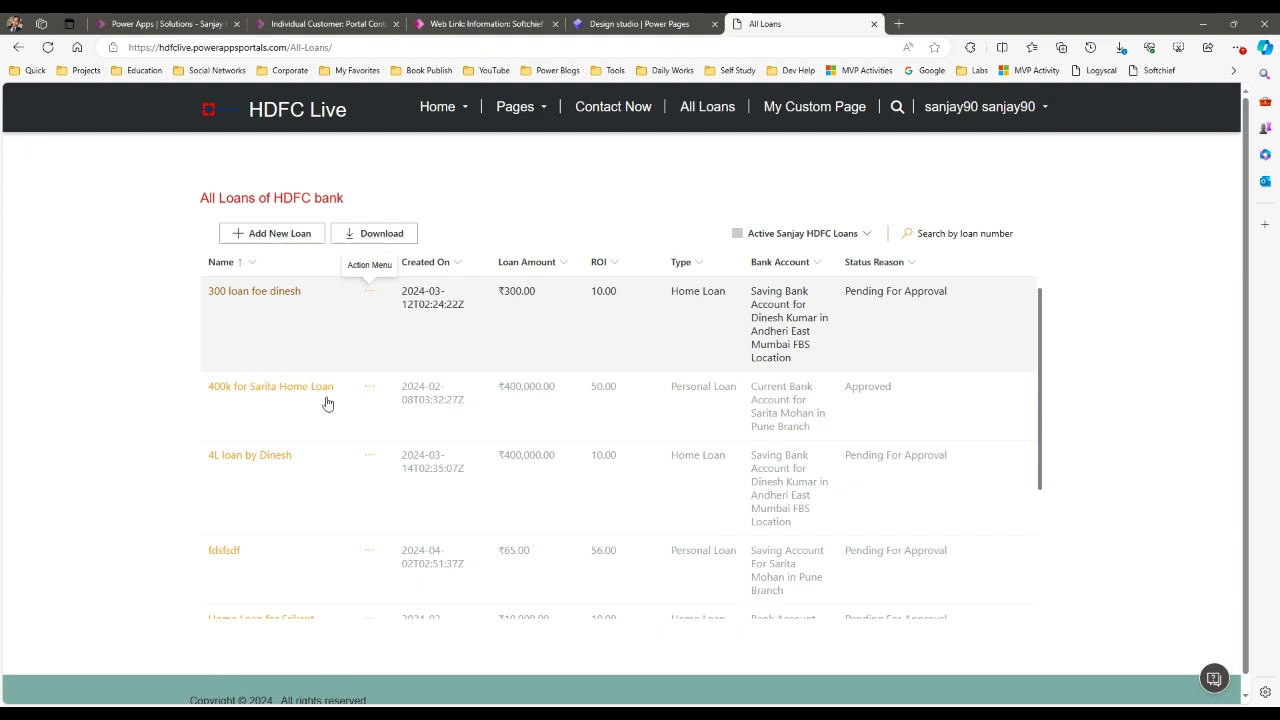
# - Open the row actions for the 400k home loan and the 4L loans
pyautogui.click(369, 388)
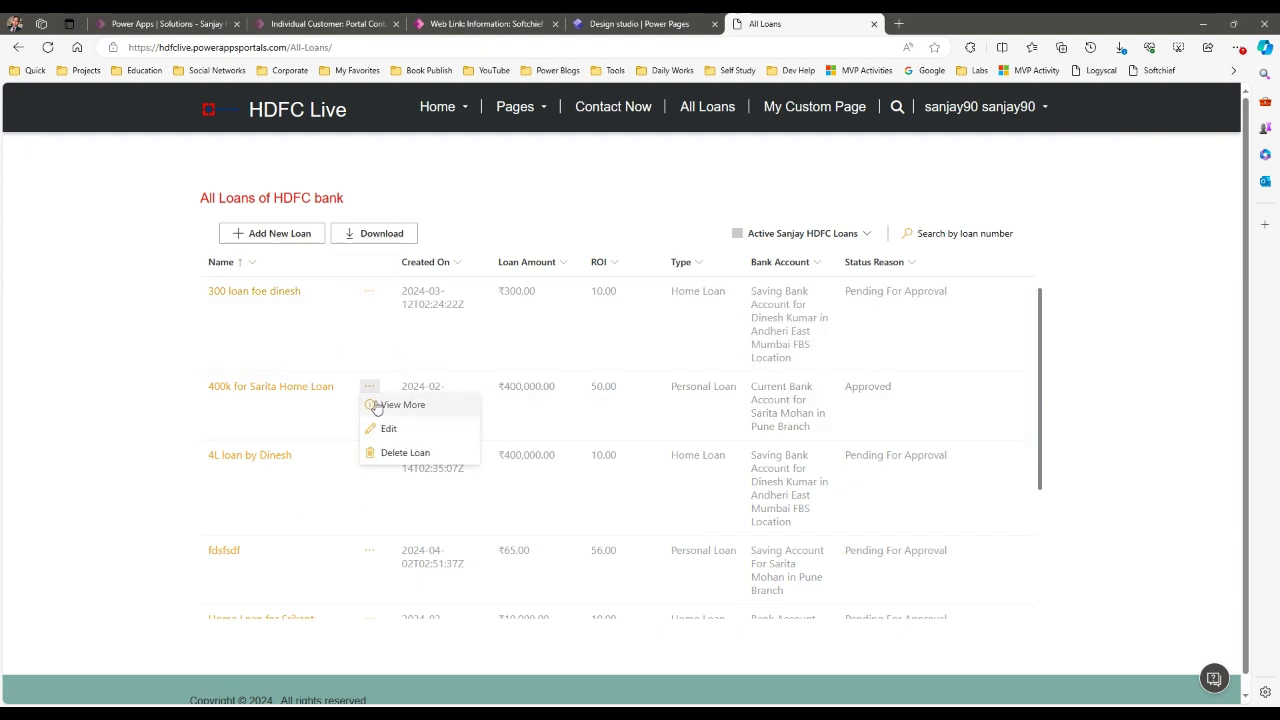
pyautogui.click(370, 389)
pyautogui.click(369, 455)
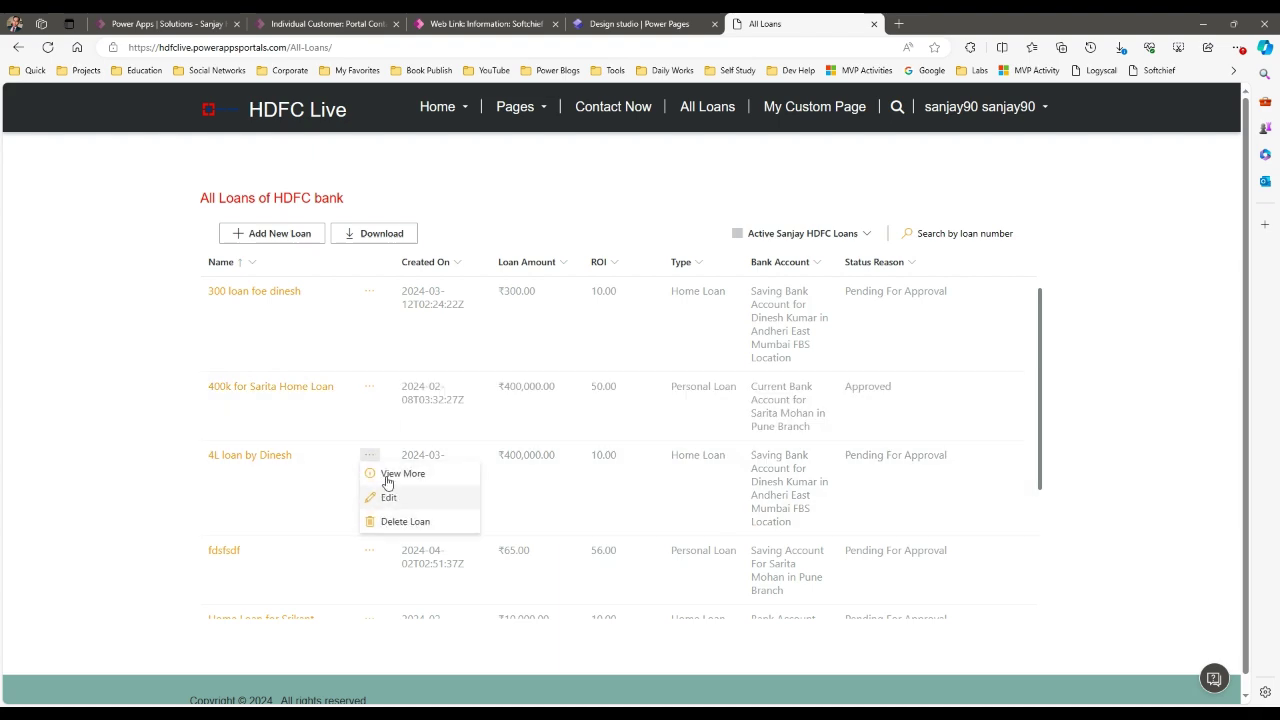
pyautogui.scroll(-5, 540, 360)
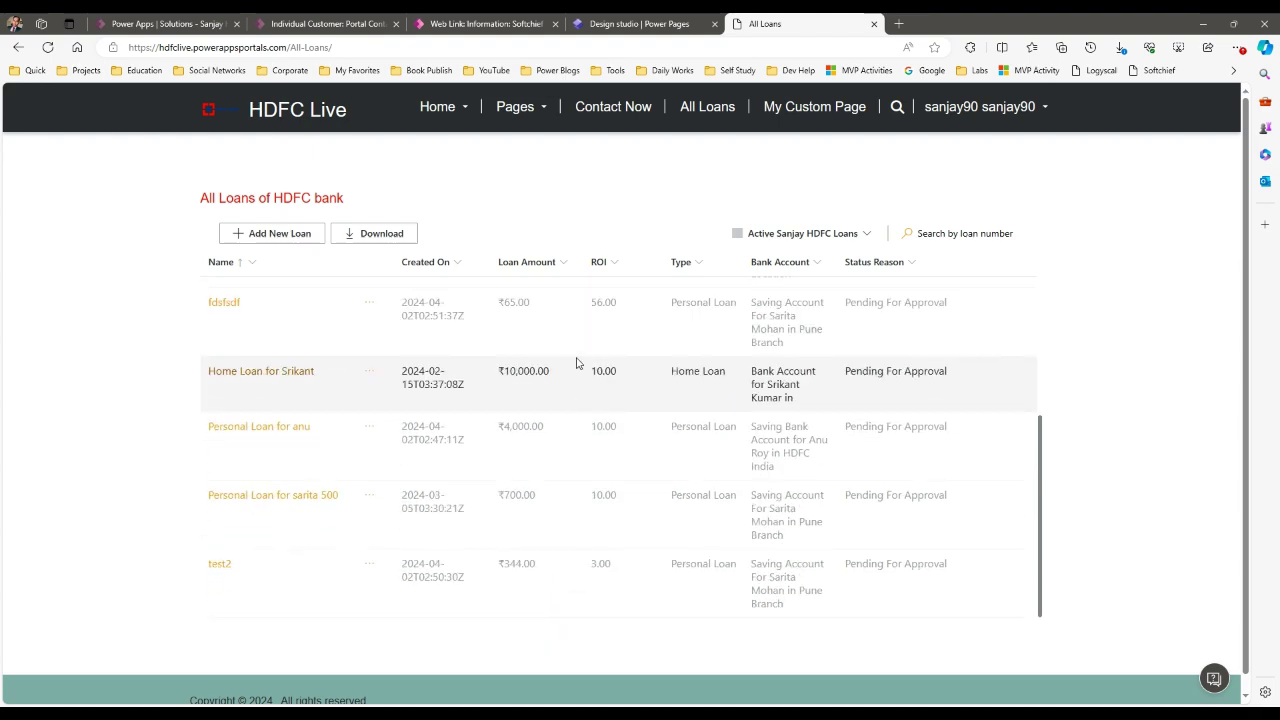
pyautogui.scroll(5, 576, 363)
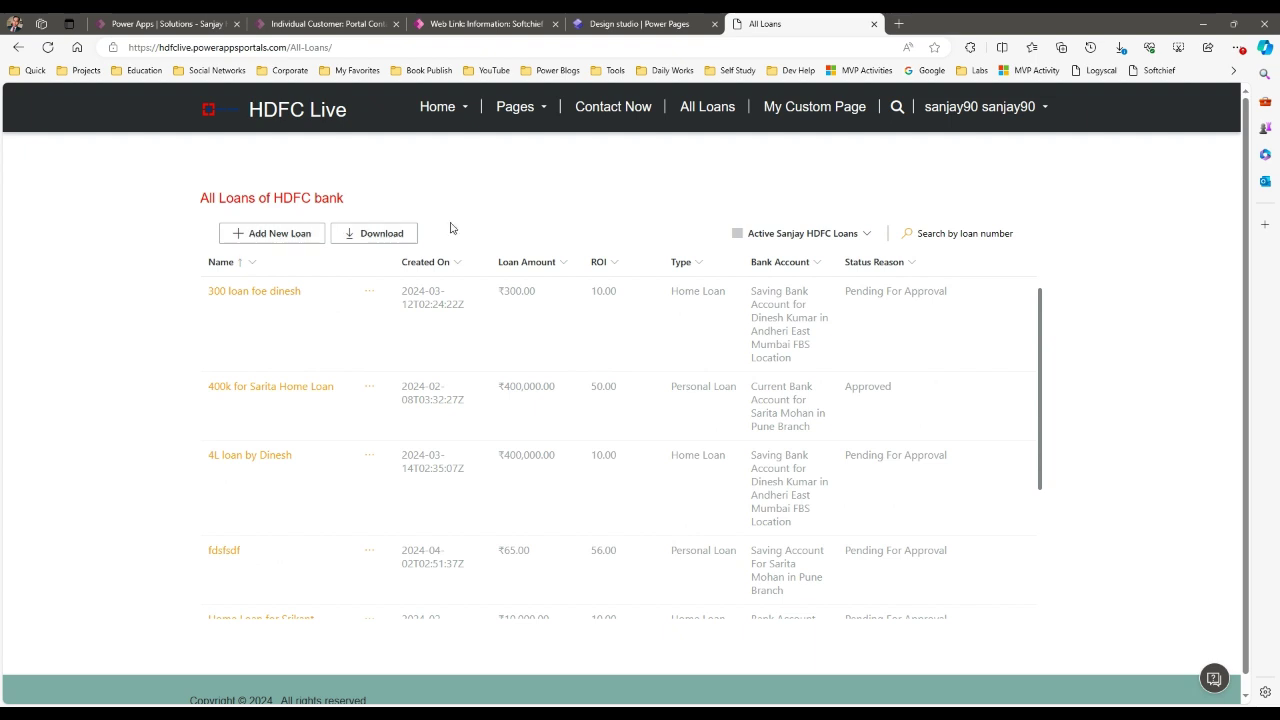
# - Recheck the loan views and Type column options, then return to the Design studio
pyautogui.click(858, 236)
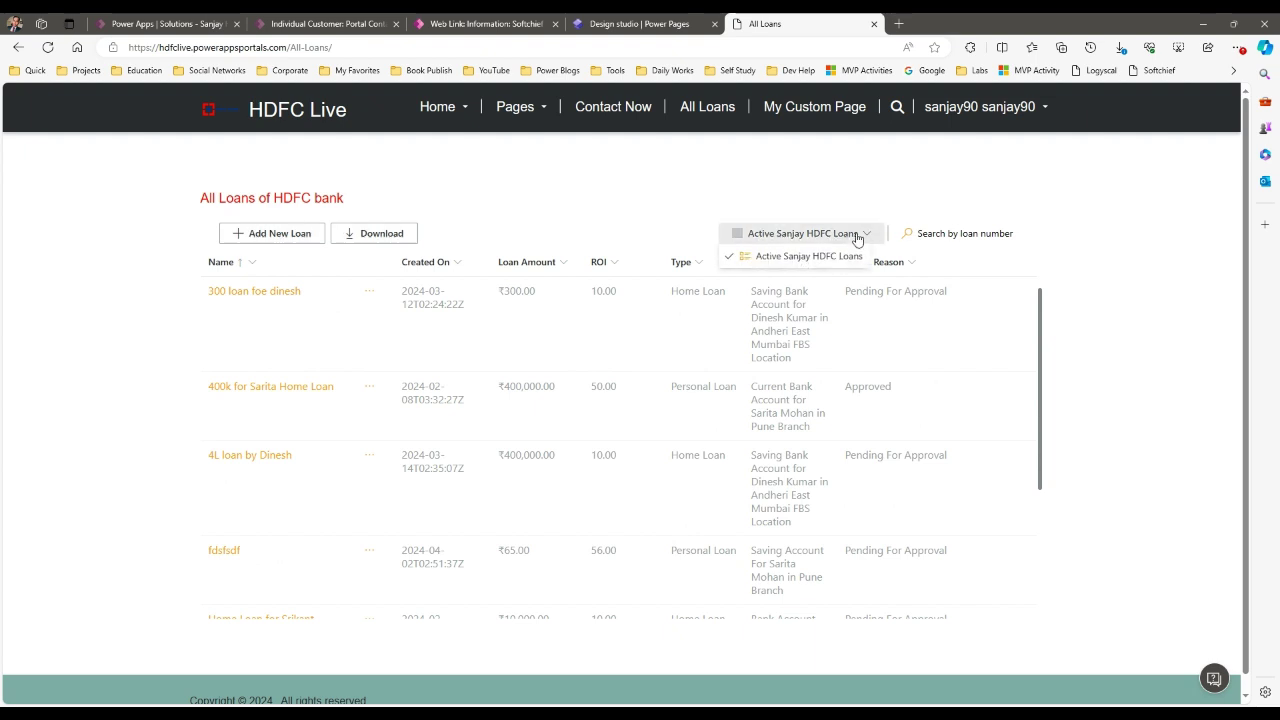
pyautogui.click(960, 210)
pyautogui.click(688, 263)
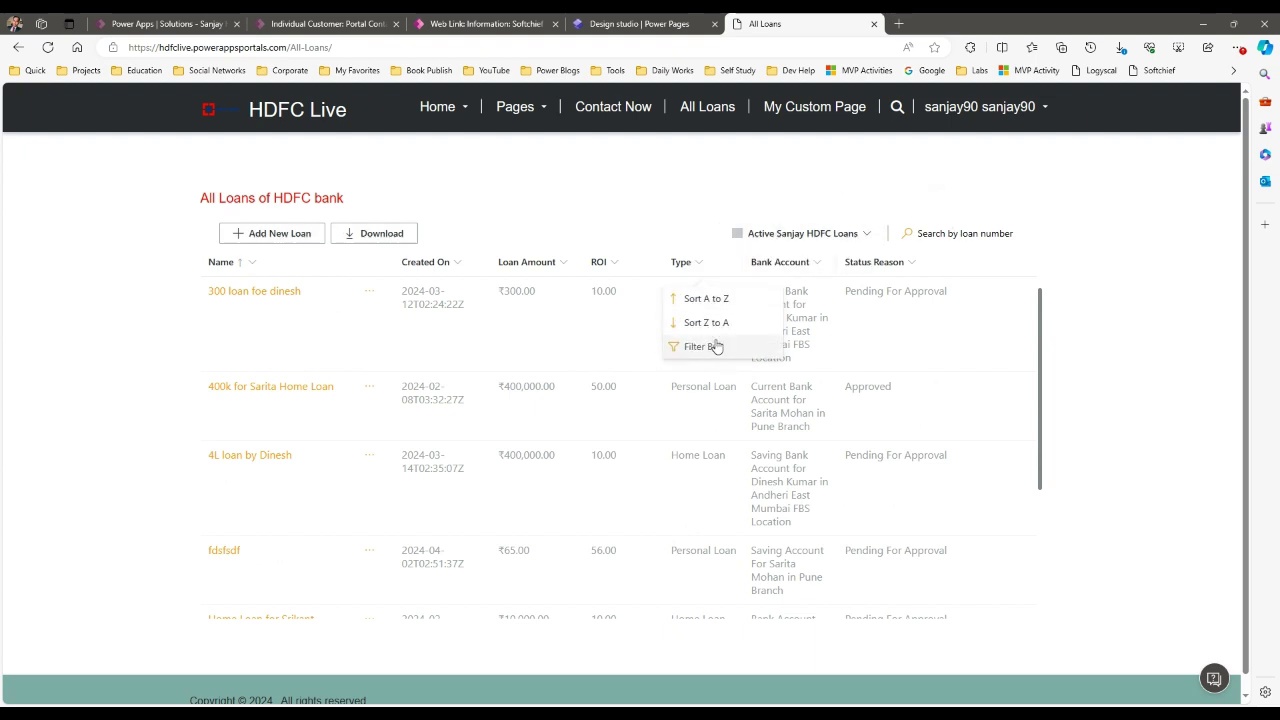
pyautogui.click(625, 205)
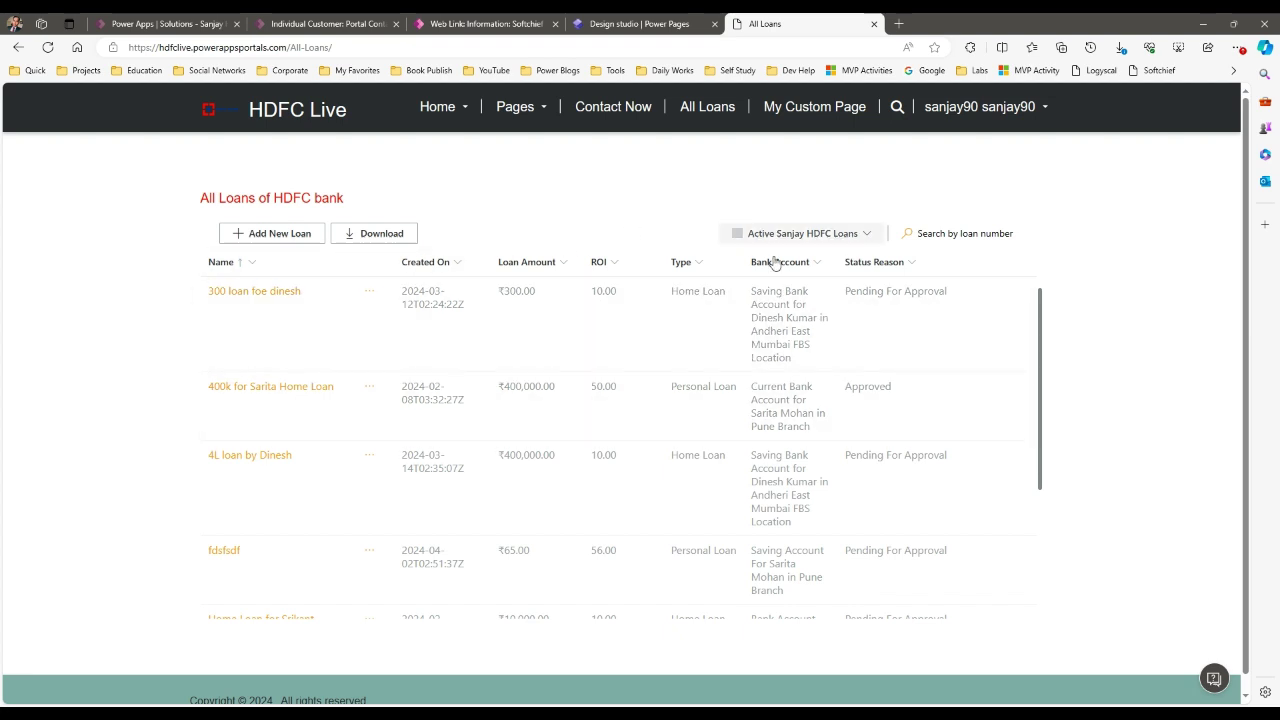
pyautogui.scroll(-3, 649, 363)
pyautogui.scroll(3, 649, 363)
pyautogui.click(640, 23)
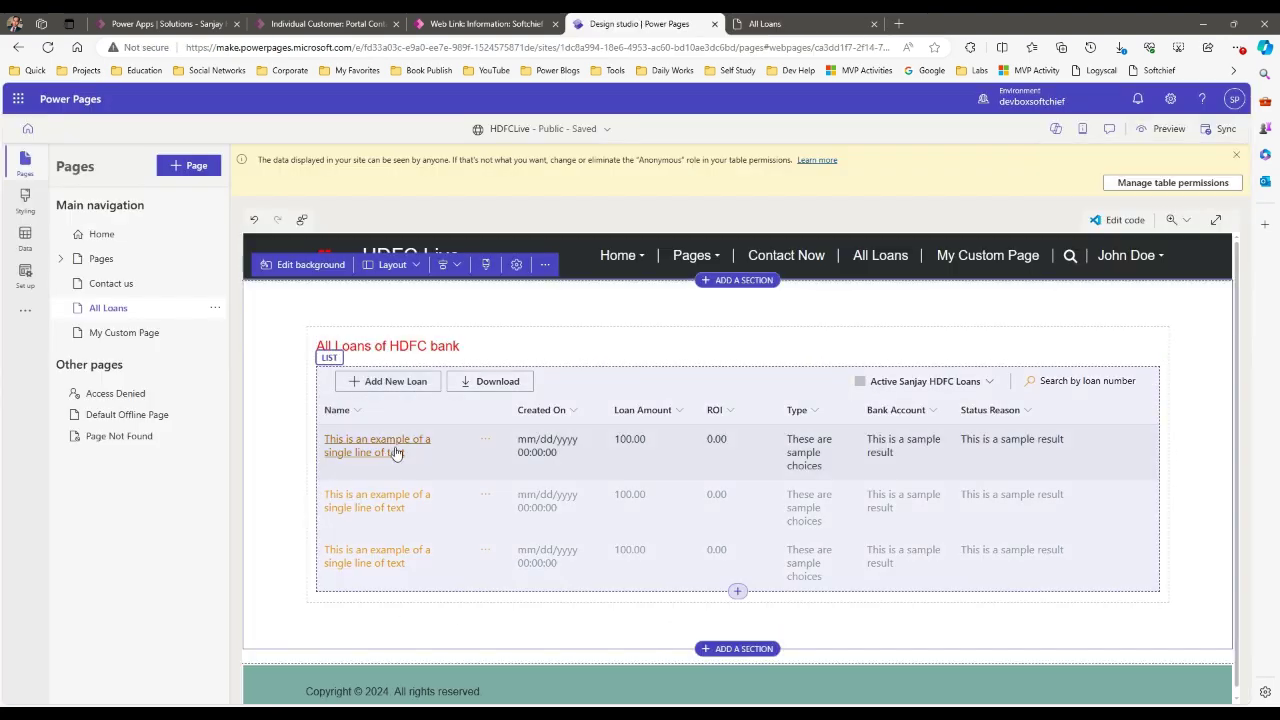
pyautogui.doubleClick(376, 383)
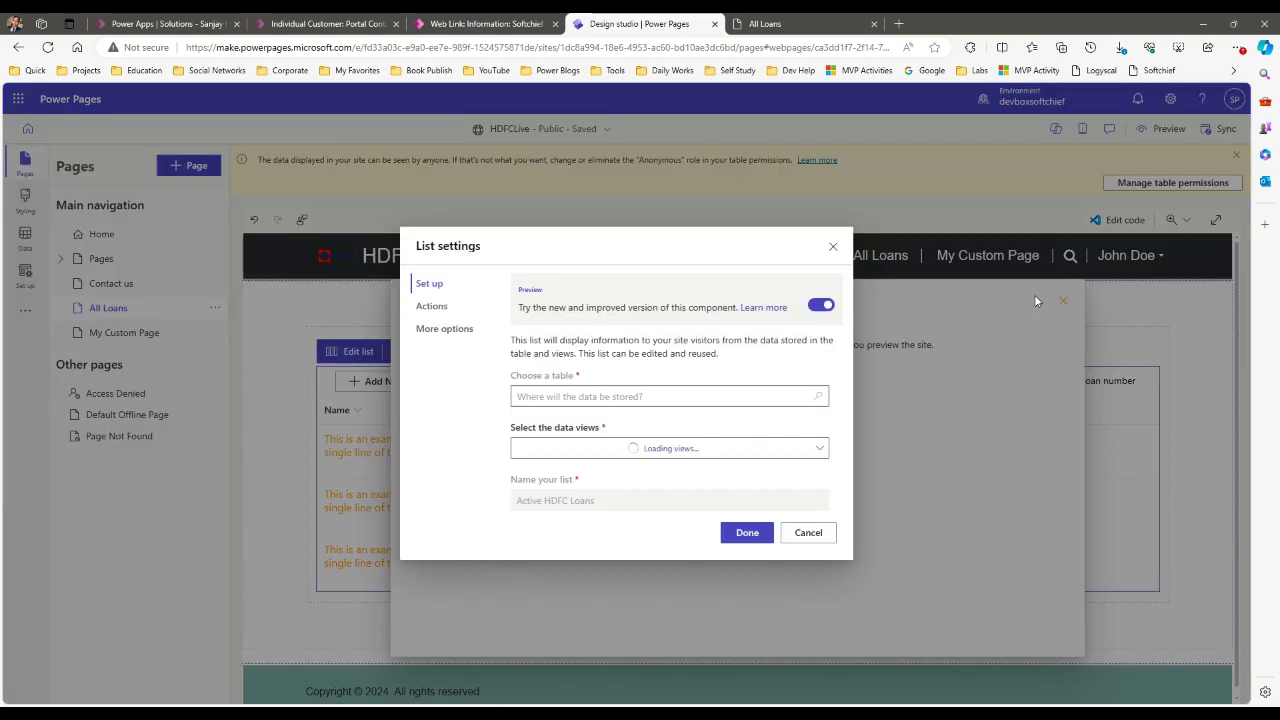
pyautogui.click(1064, 298)
pyautogui.click(1063, 299)
pyautogui.click(333, 351)
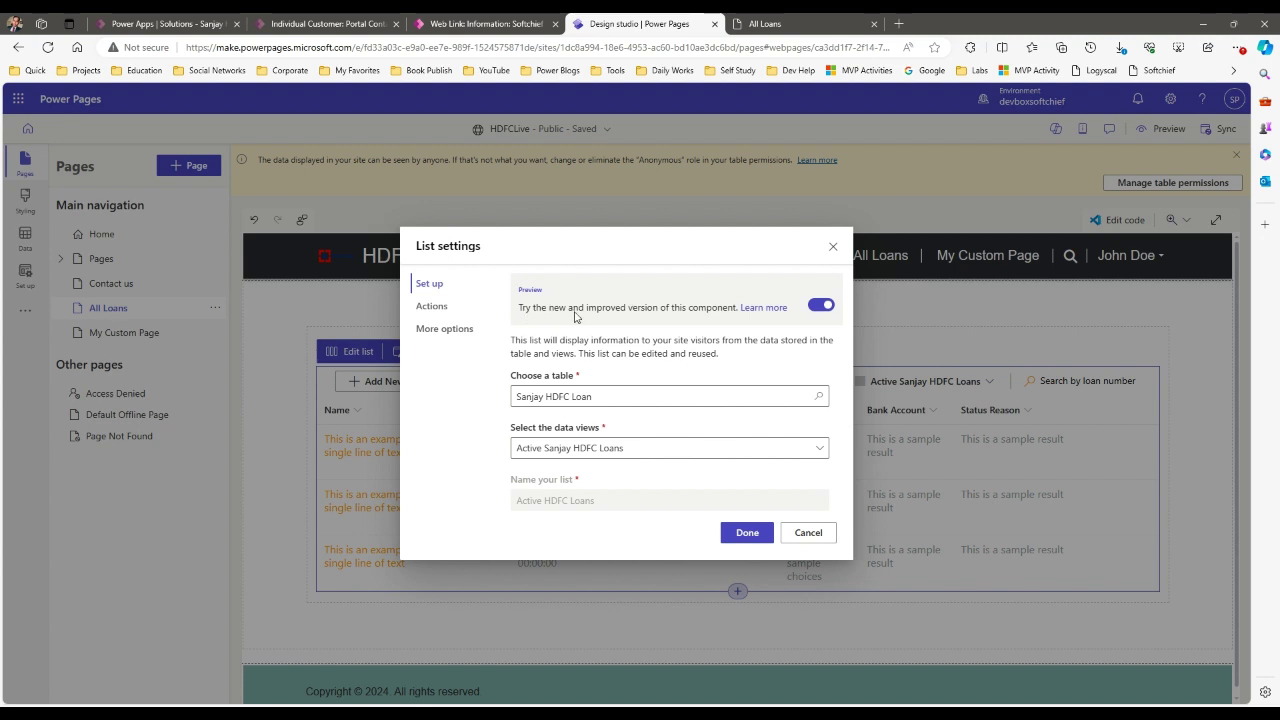
pyautogui.moveTo(518, 308); pyautogui.dragTo(714, 316)
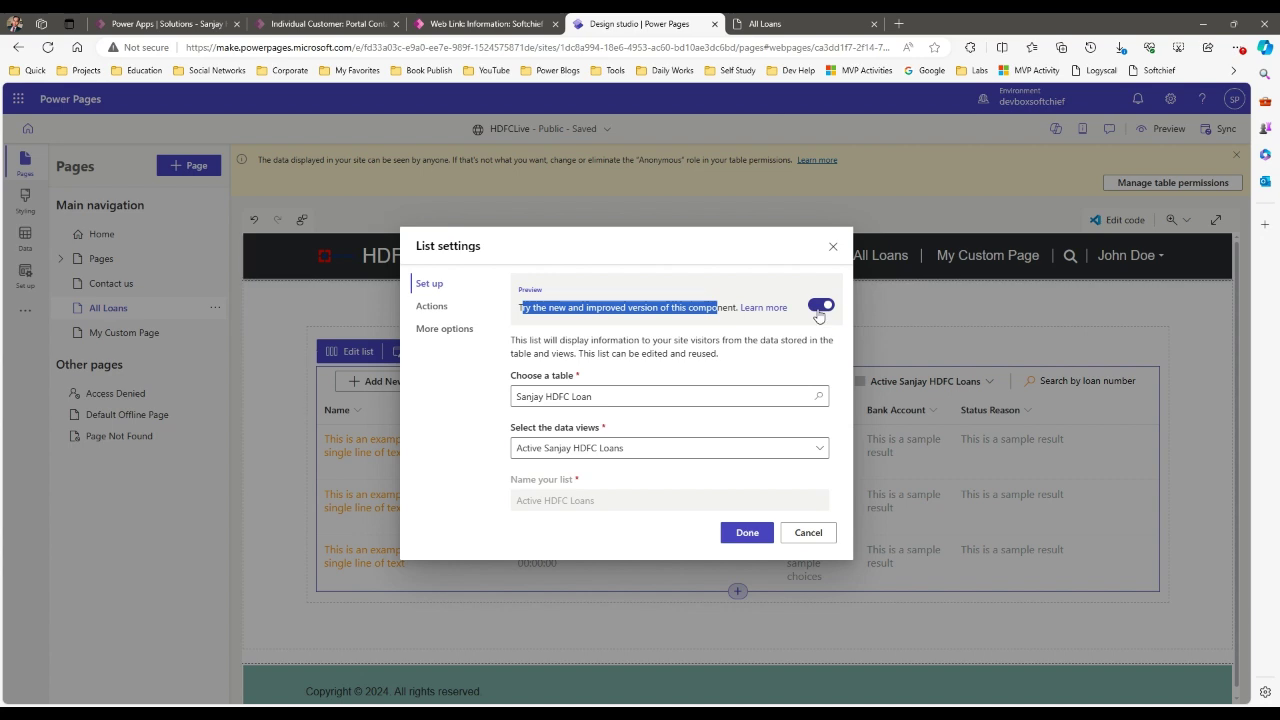
pyautogui.click(808, 533)
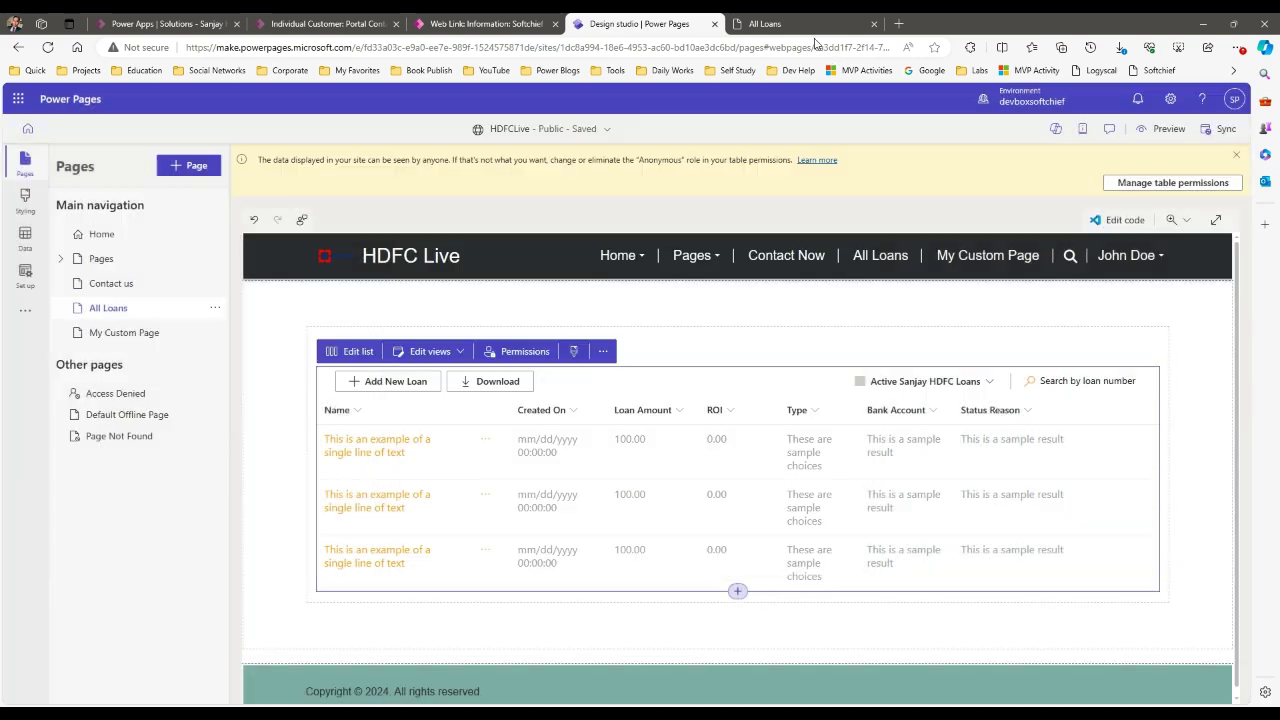
pyautogui.click(813, 24)
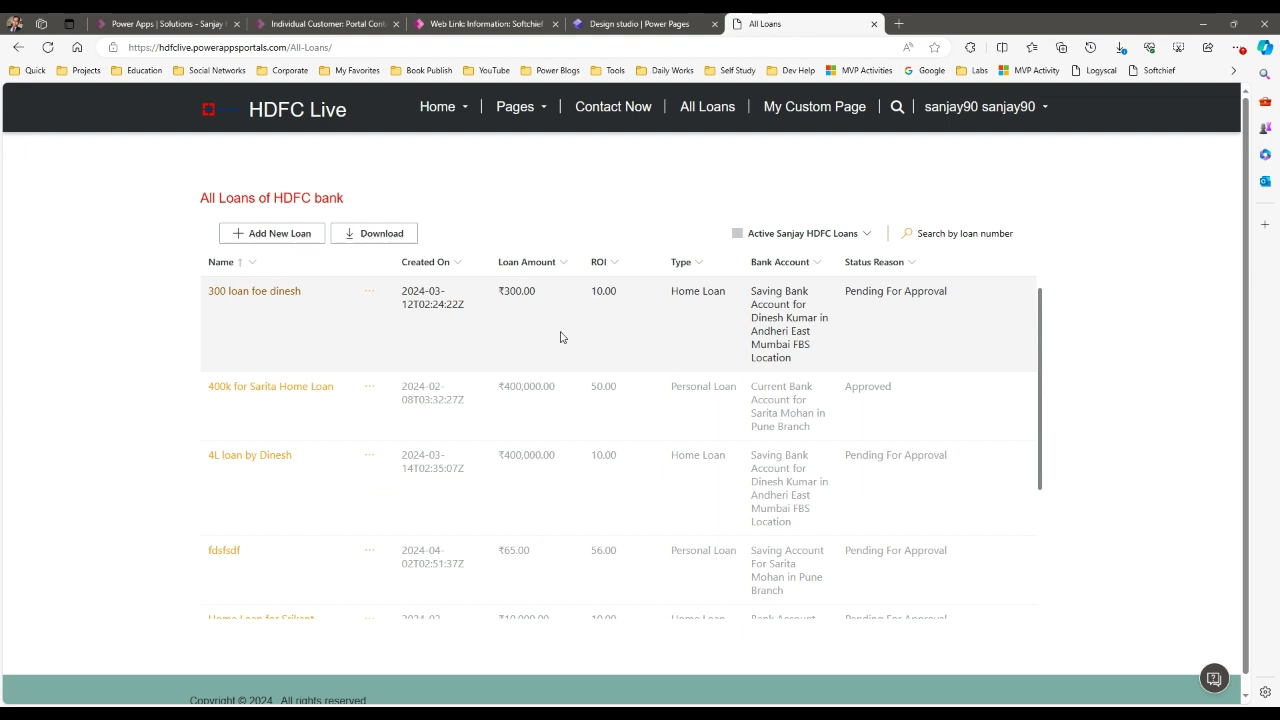
pyautogui.click(651, 26)
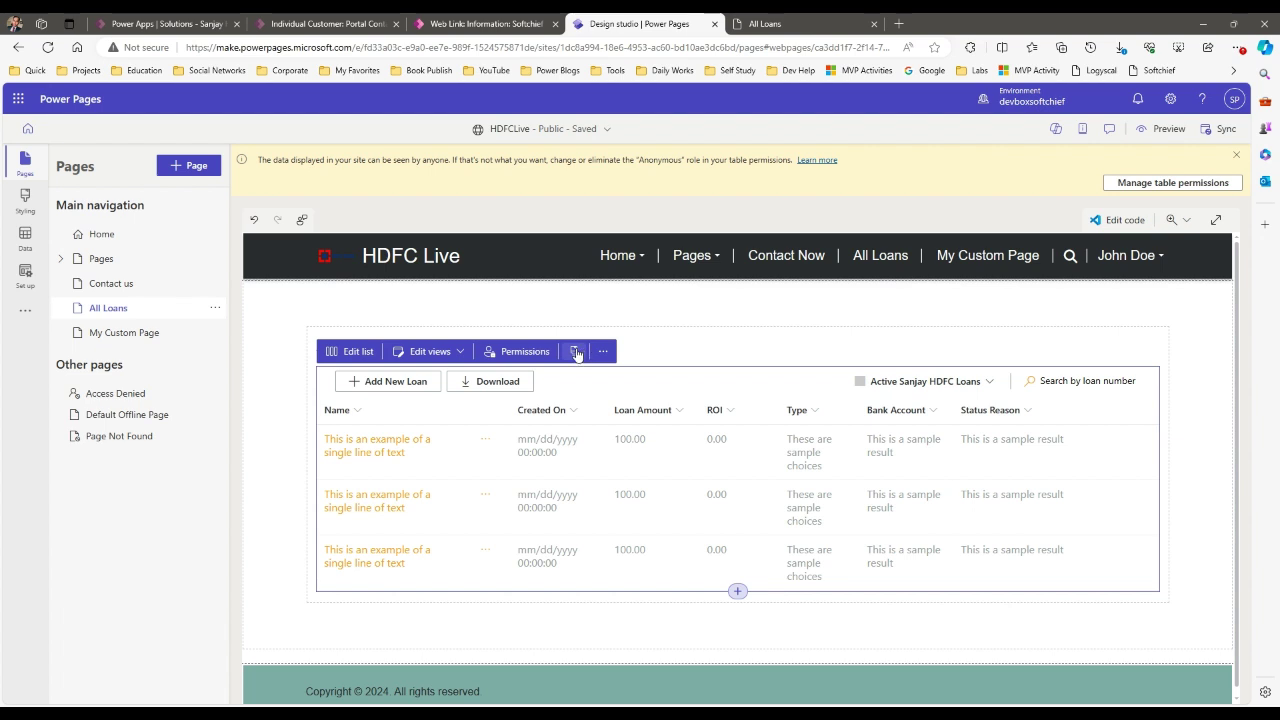
# - Style the loans list with border 1, margin 1 px, padding 10 px and a 2 px shadow
pyautogui.click(575, 351)
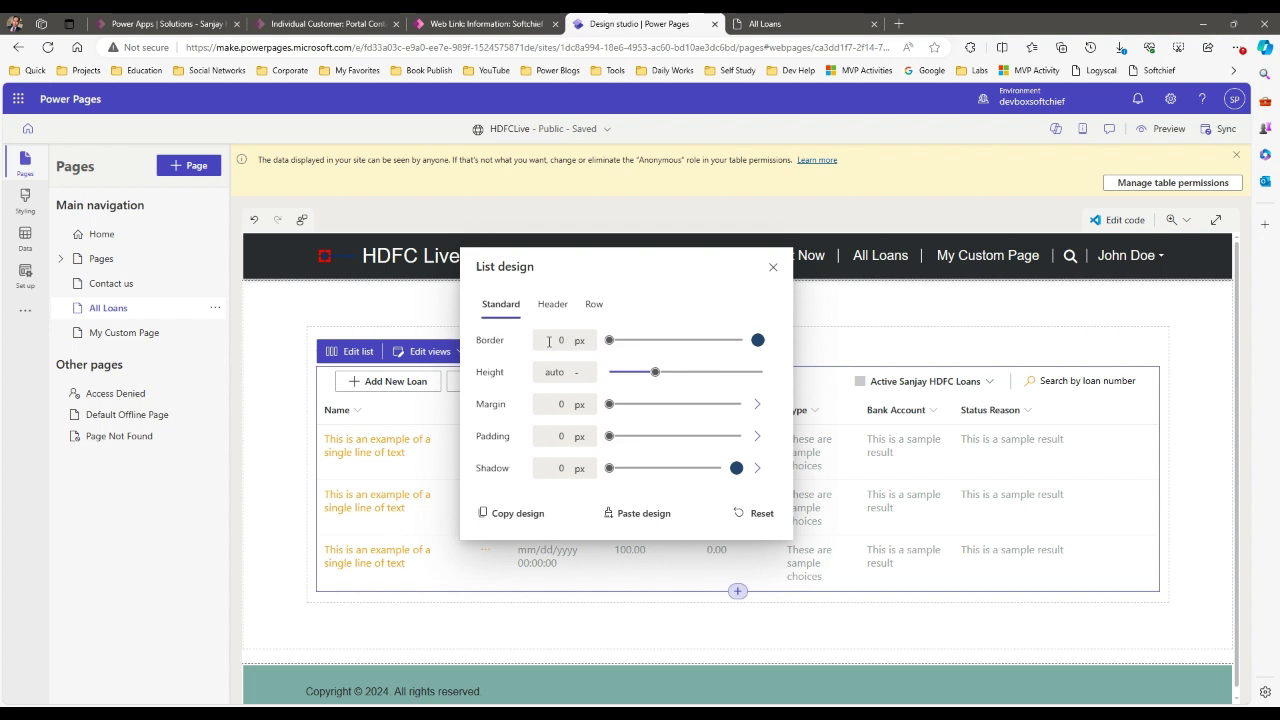
pyautogui.write('1')
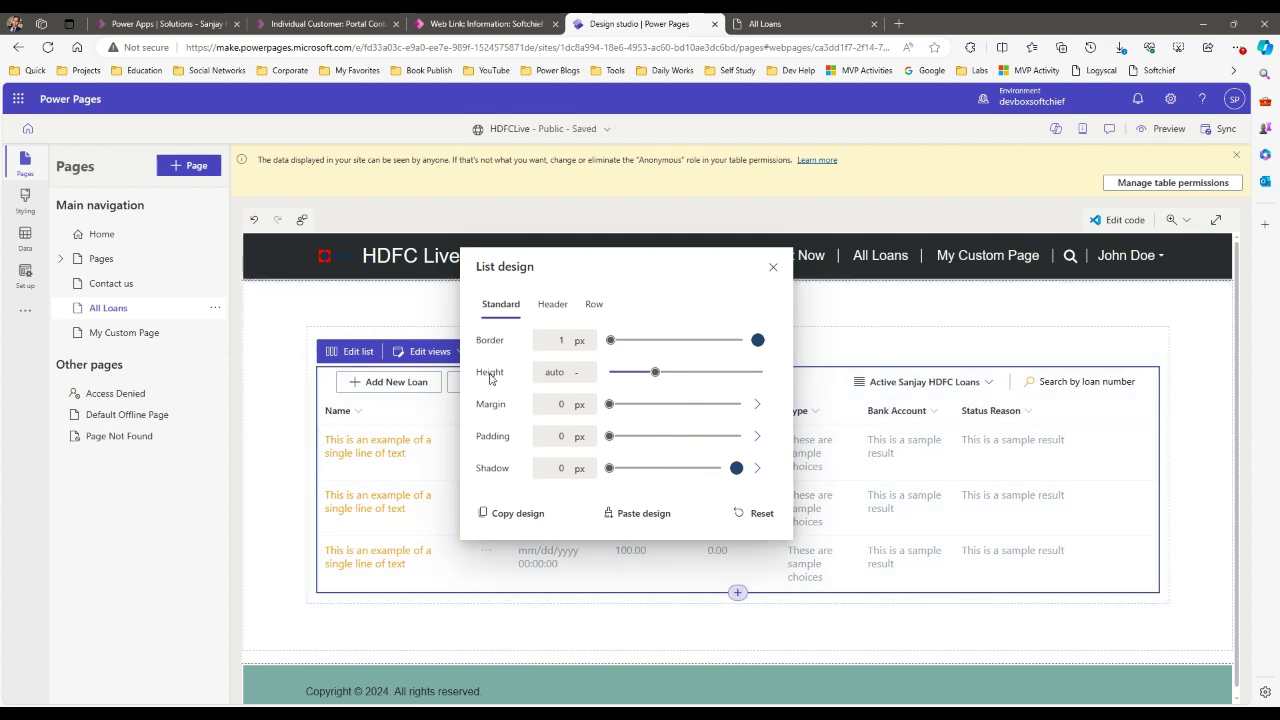
pyautogui.click(575, 379)
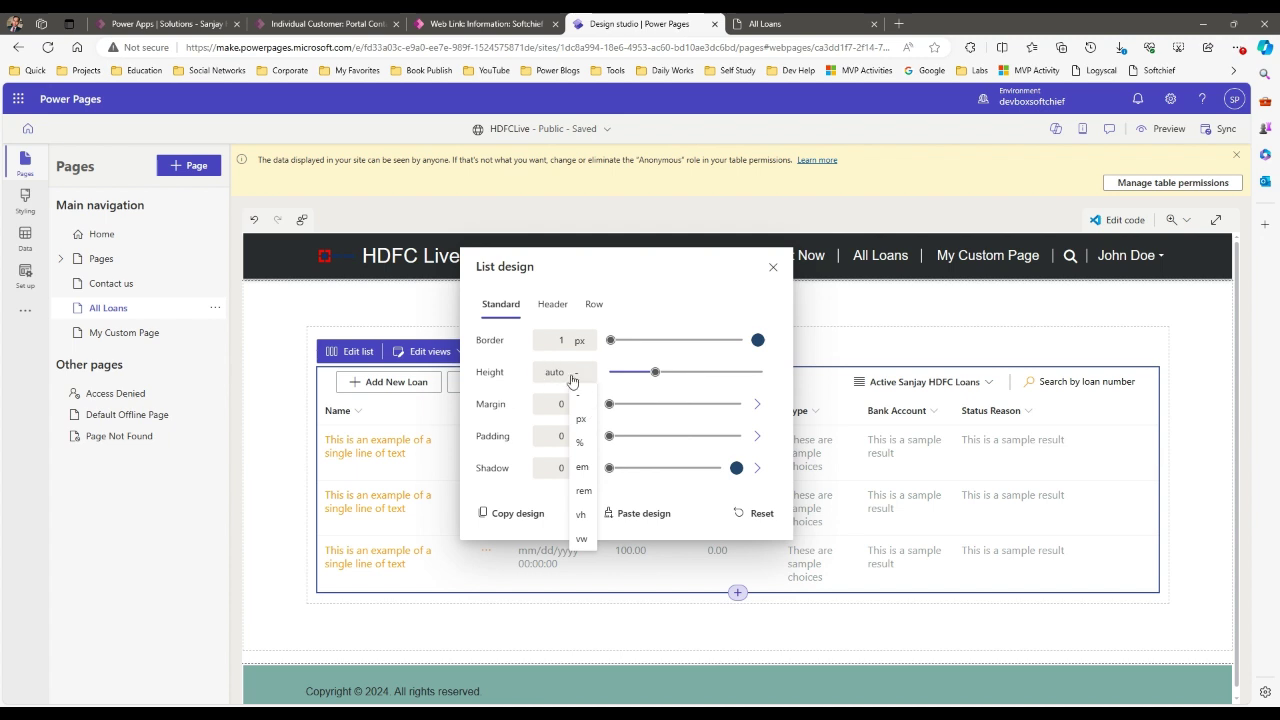
pyautogui.click(503, 389)
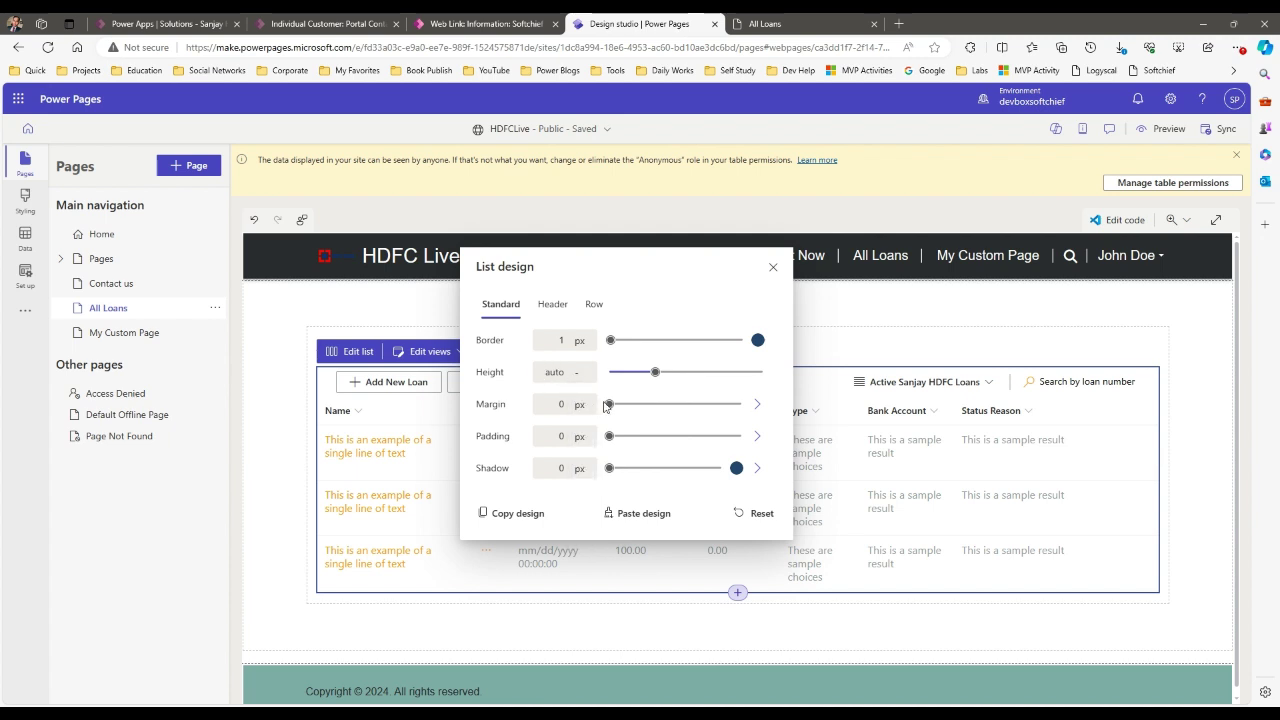
pyautogui.write('1')
pyautogui.doubleClick(570, 437)
pyautogui.write('10')
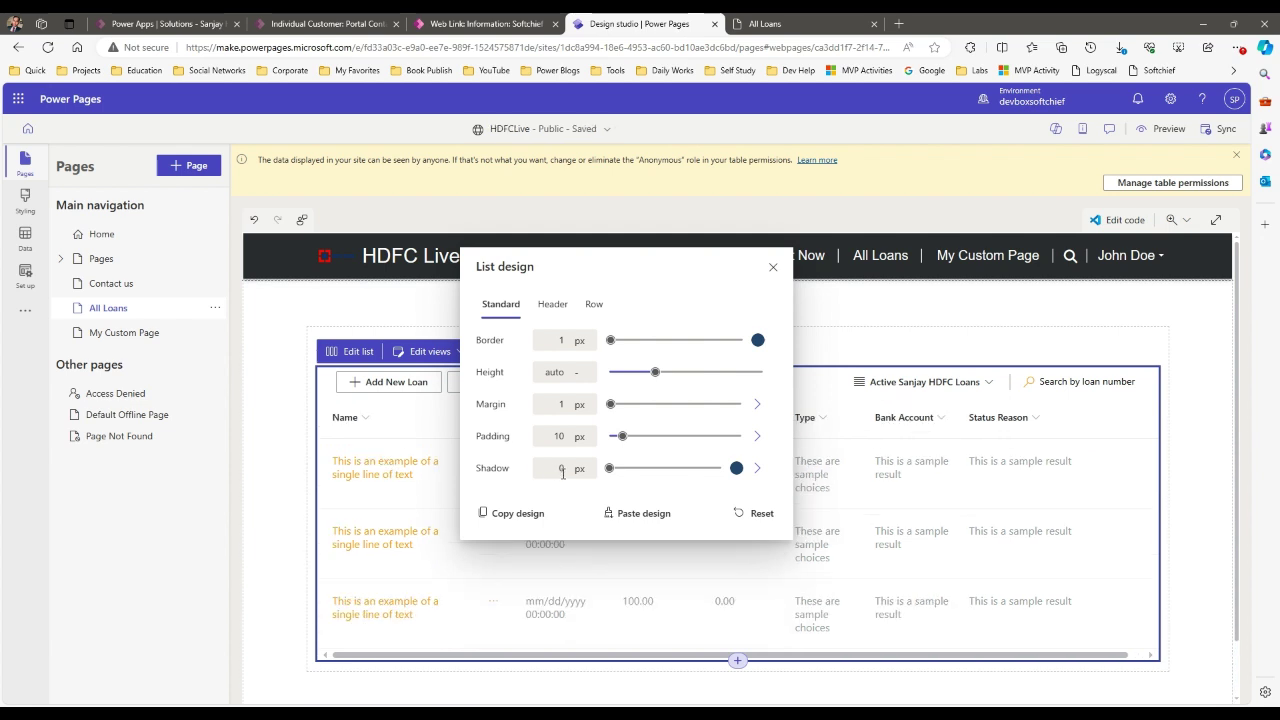
pyautogui.write('2')
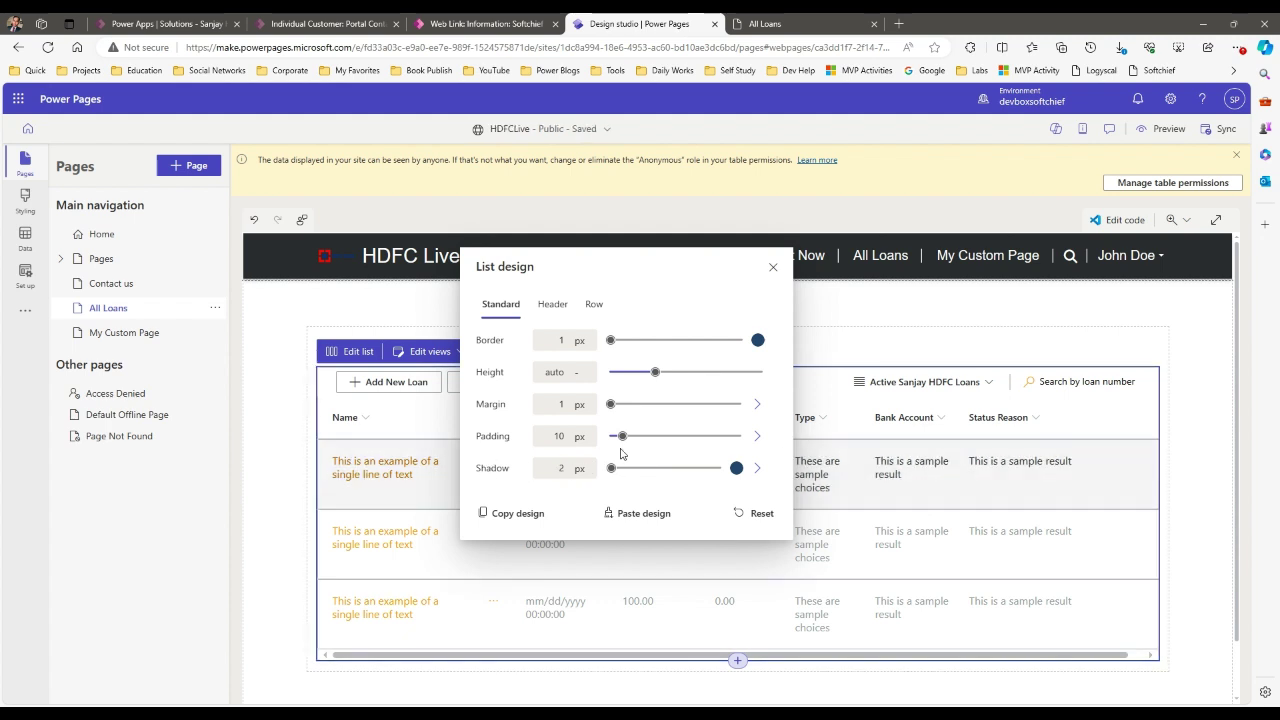
pyautogui.write('1')
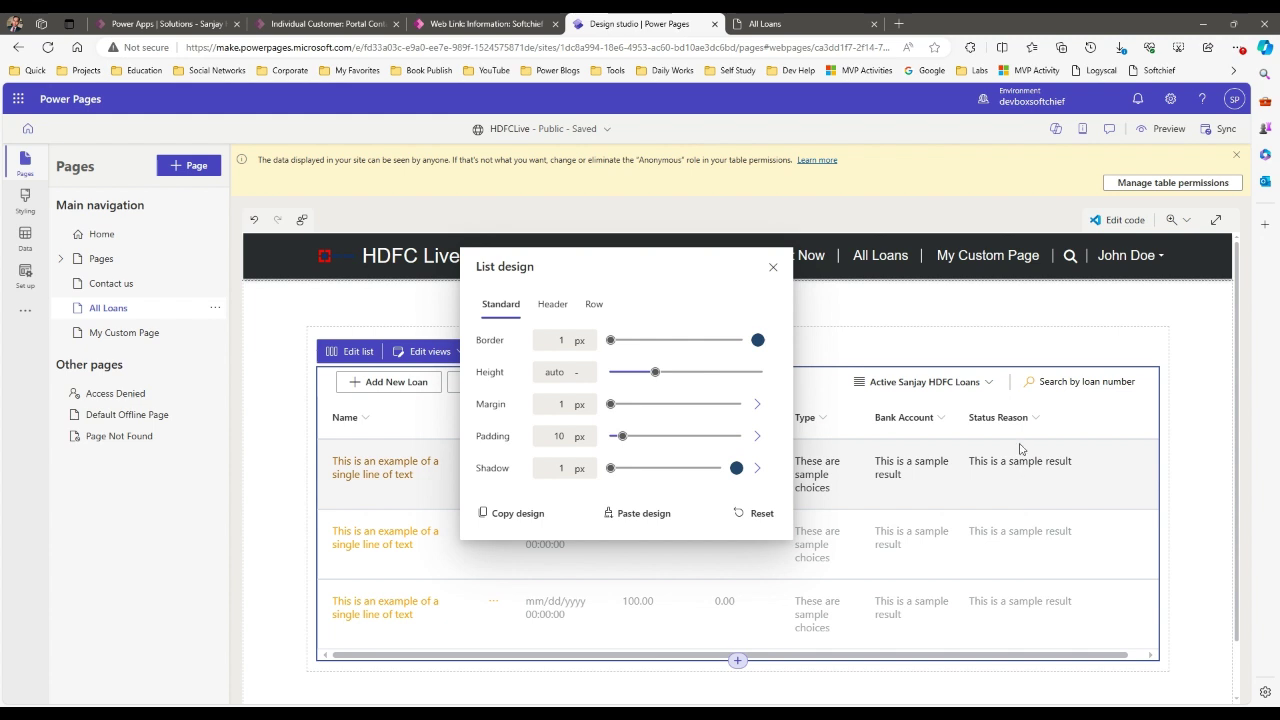
# - Shade the list header background to about 26 %
pyautogui.click(552, 304)
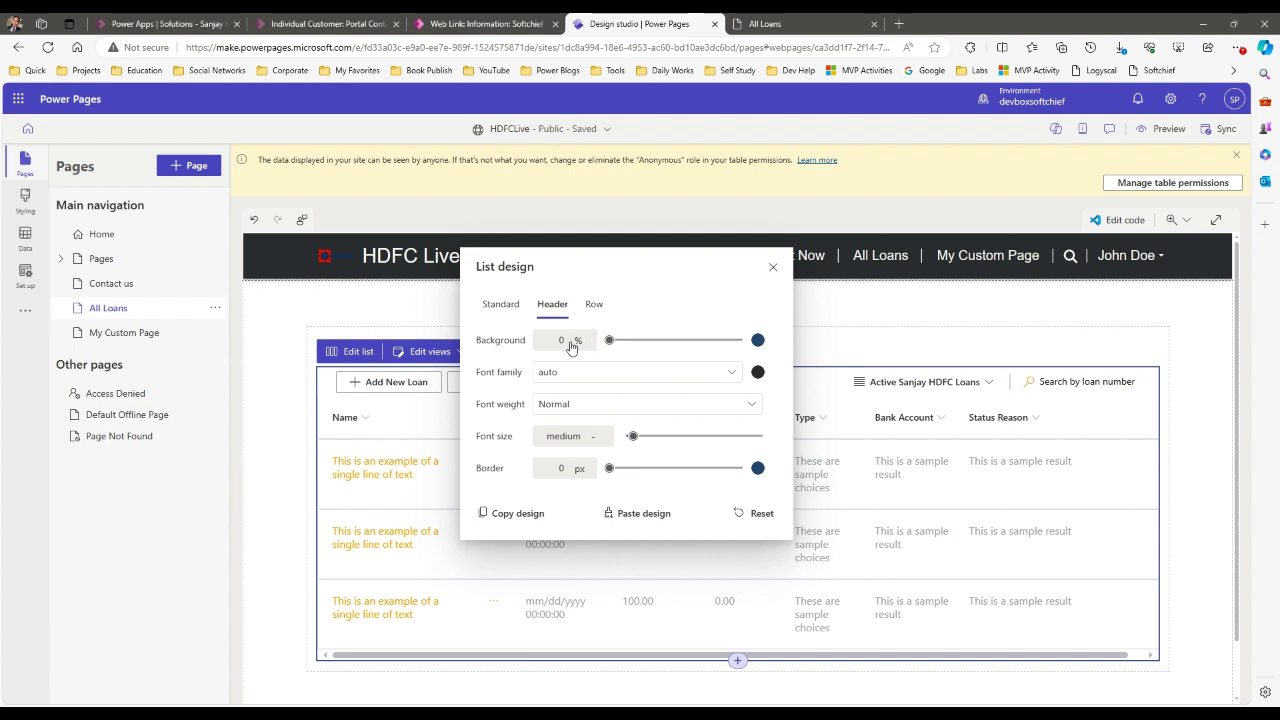
pyautogui.click(612, 341)
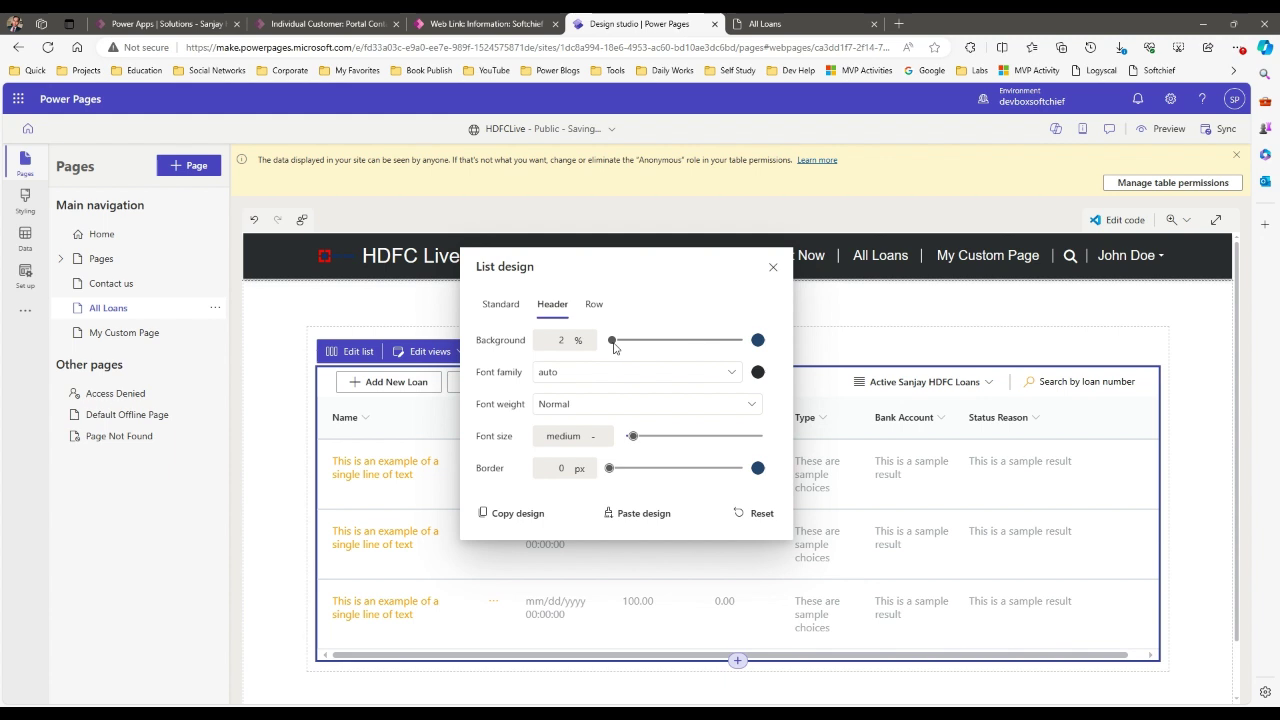
pyautogui.click(625, 347)
pyautogui.moveTo(625, 342); pyautogui.dragTo(656, 344)
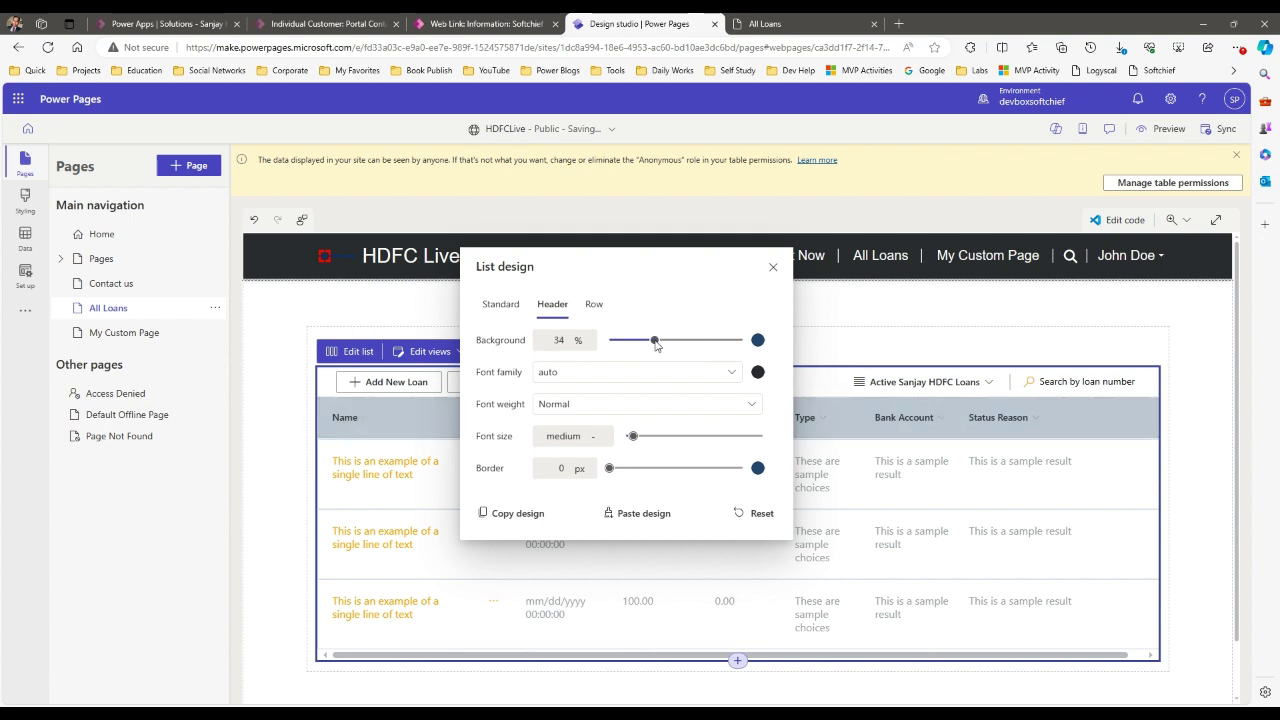
# - Set the header font weight to Bold
pyautogui.click(569, 371)
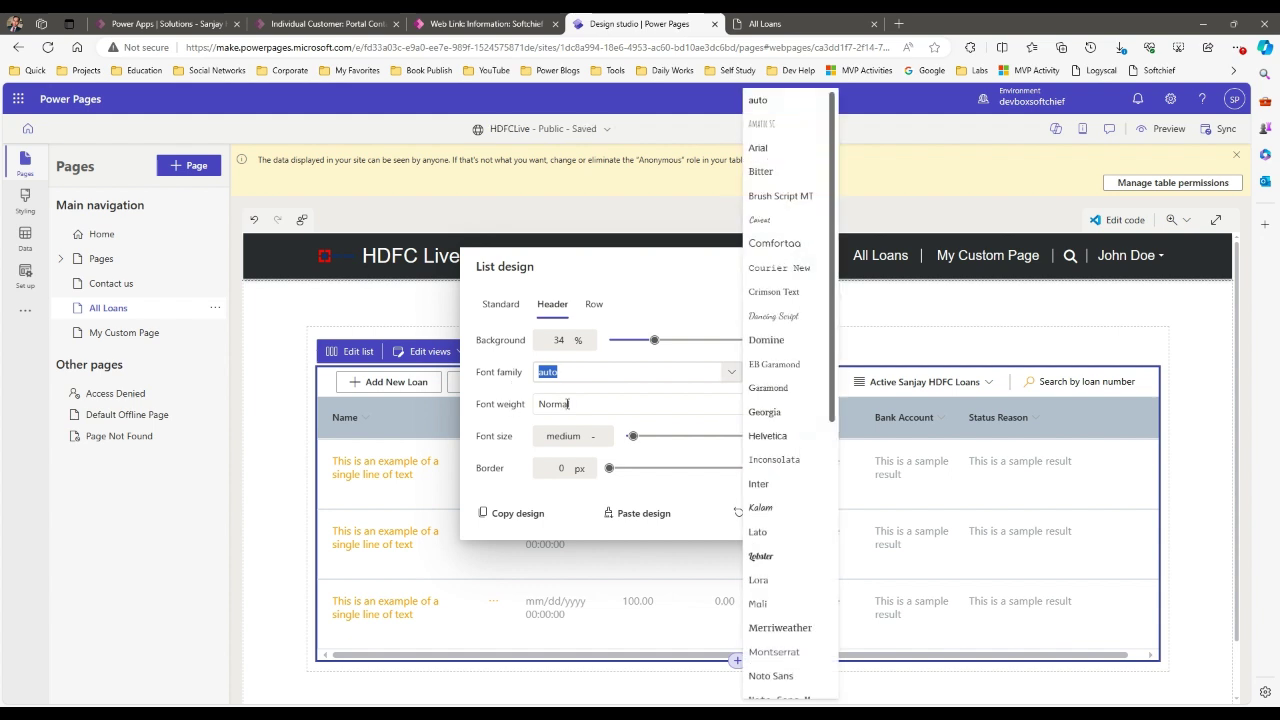
pyautogui.click(566, 404)
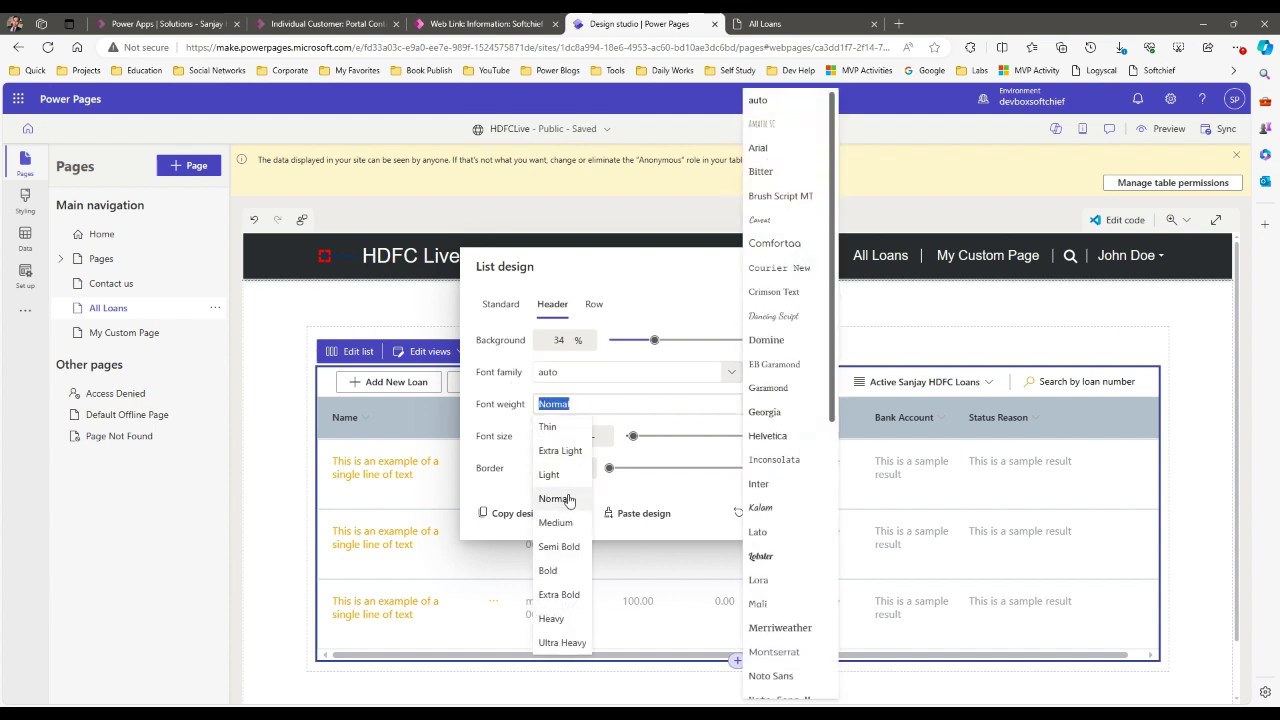
pyautogui.click(575, 570)
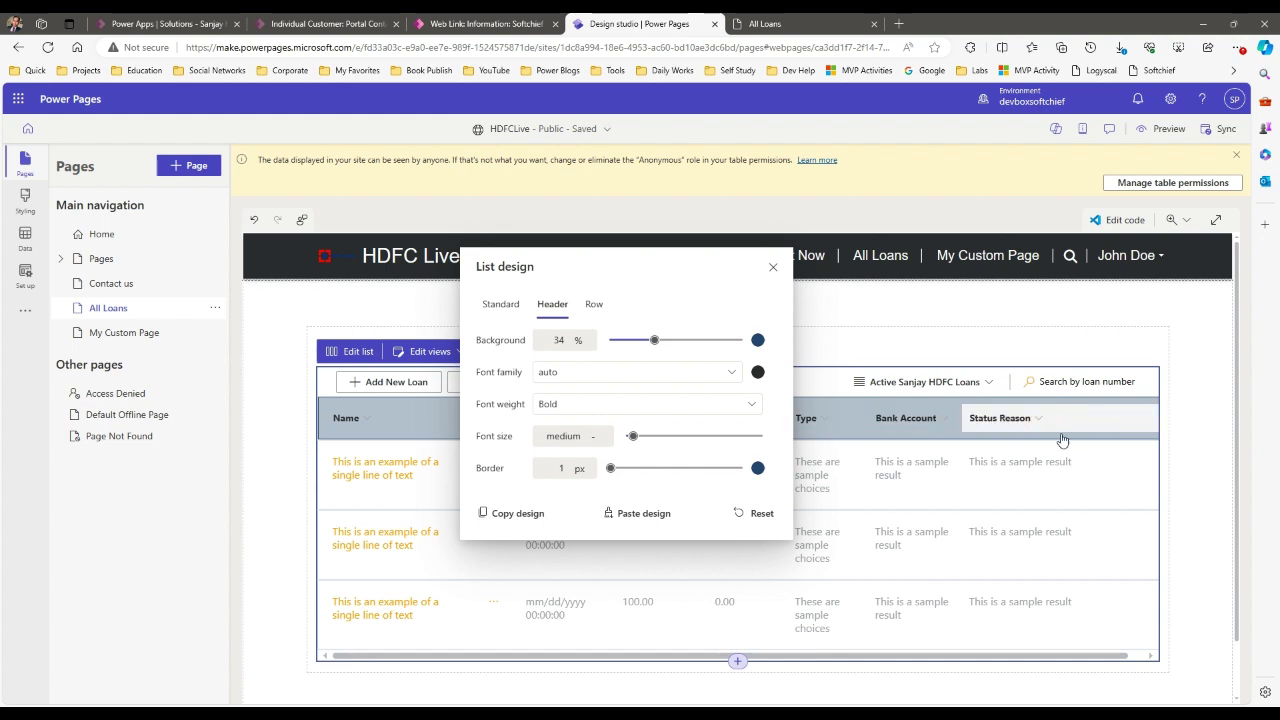
pyautogui.click(594, 304)
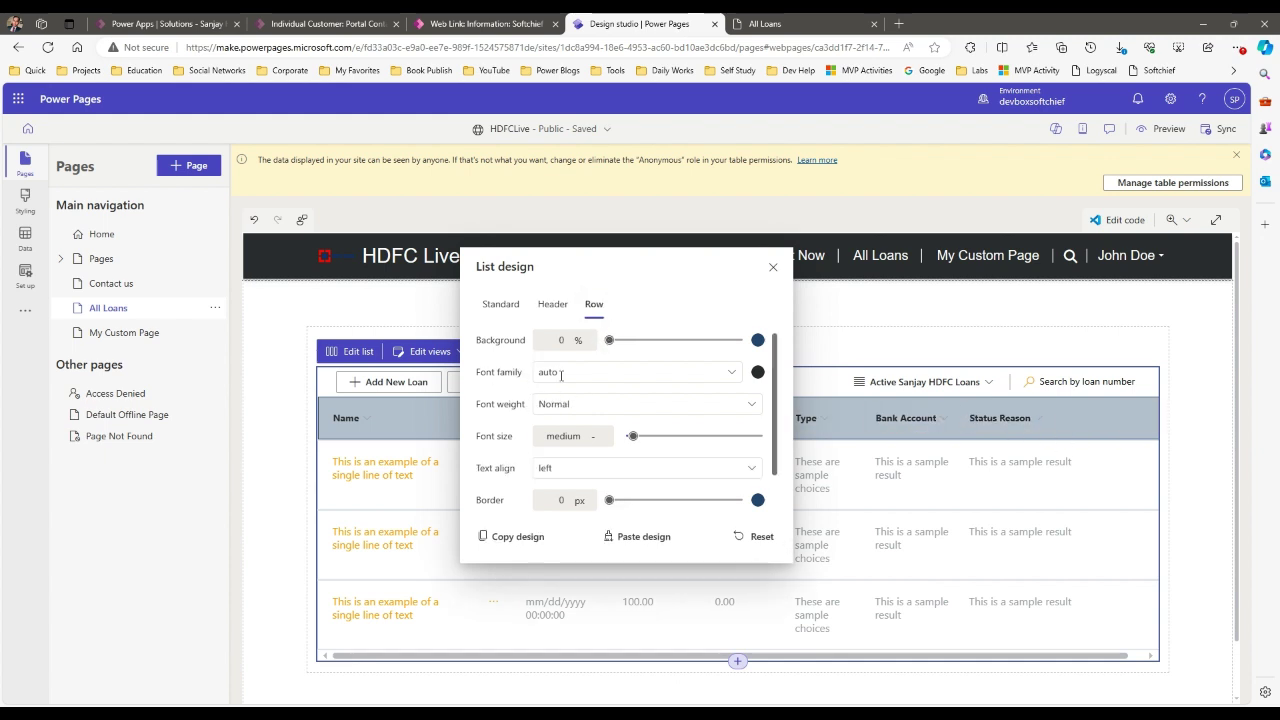
# - Give the rows a fully opaque white background, after briefly trying teal
pyautogui.click(761, 343)
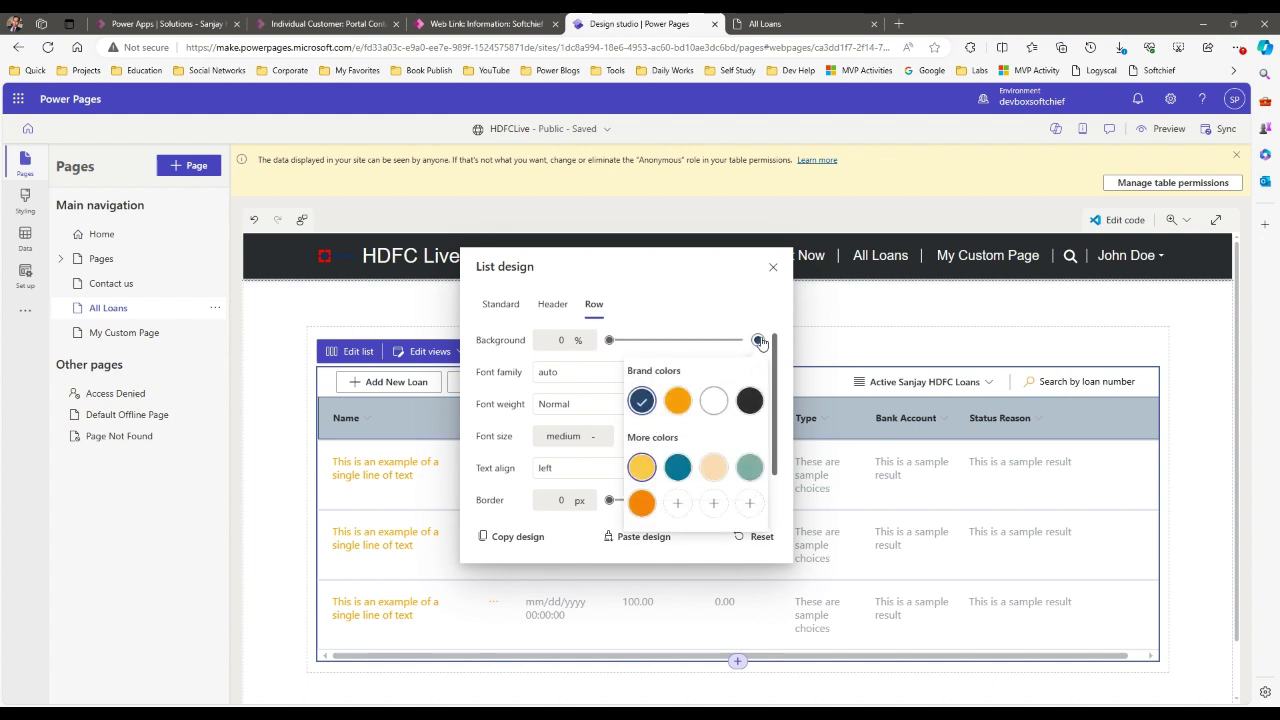
pyautogui.click(720, 401)
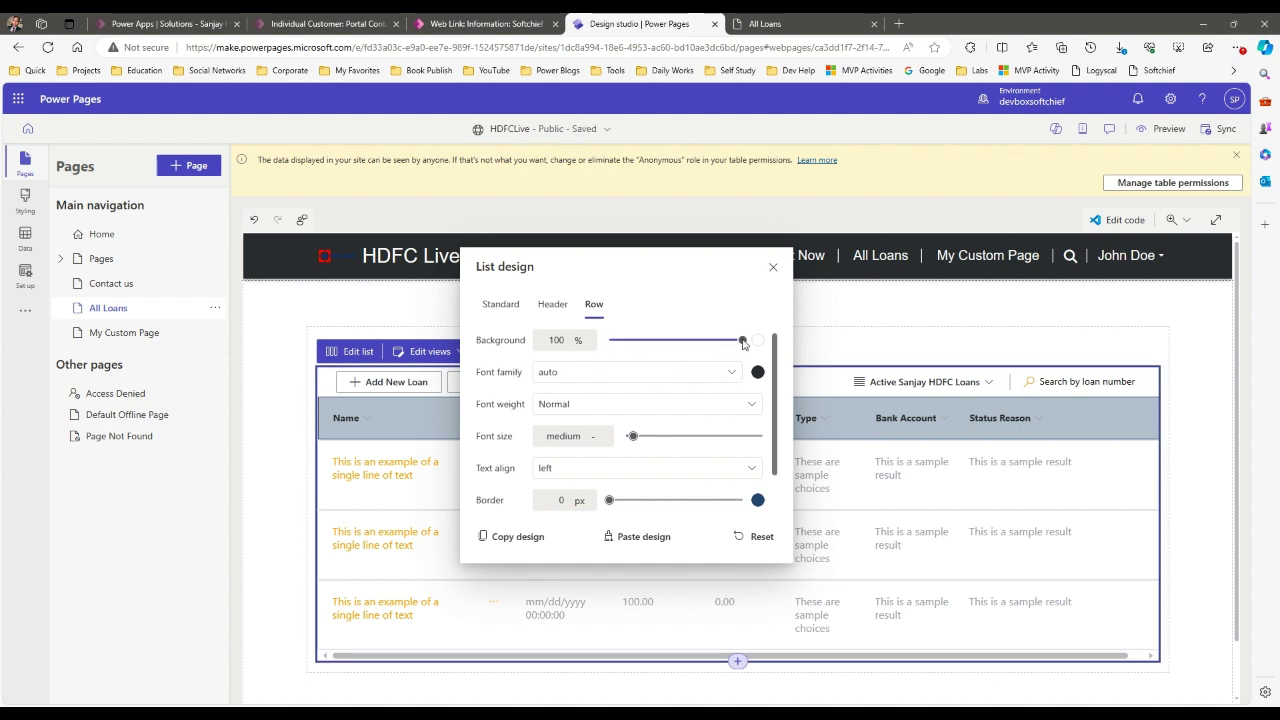
pyautogui.moveTo(726, 344); pyautogui.dragTo(755, 355)
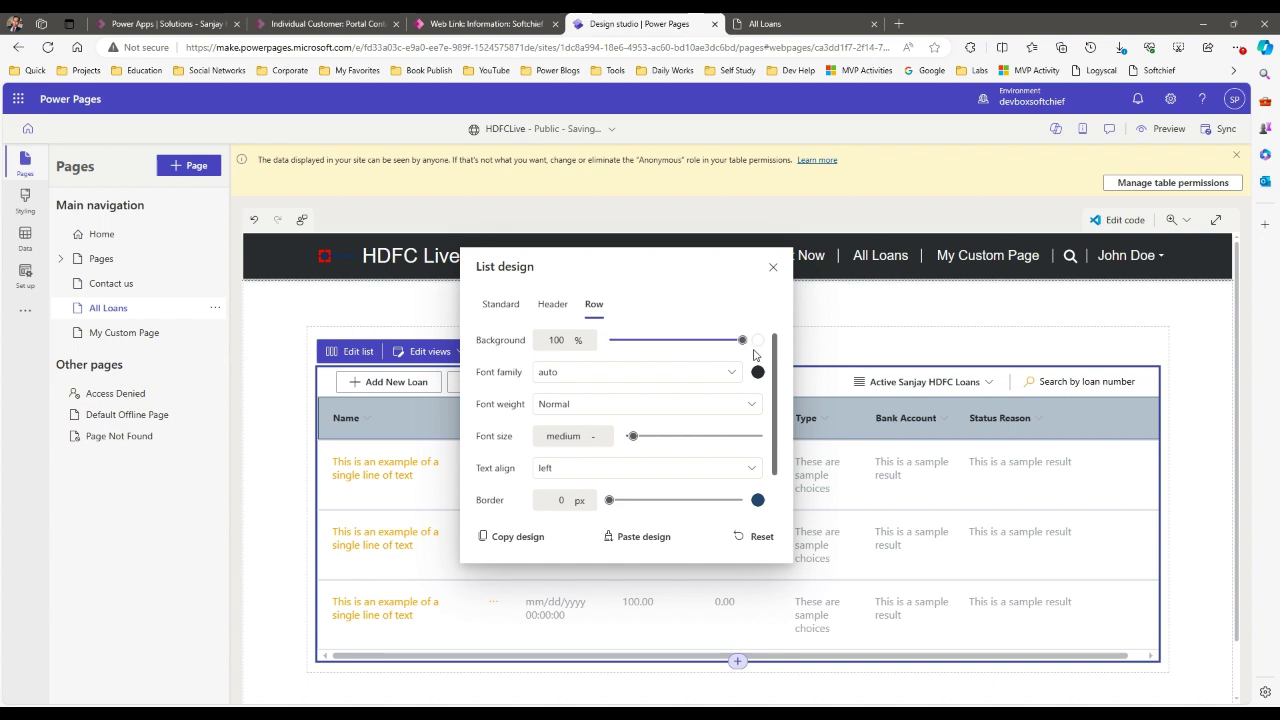
pyautogui.click(757, 342)
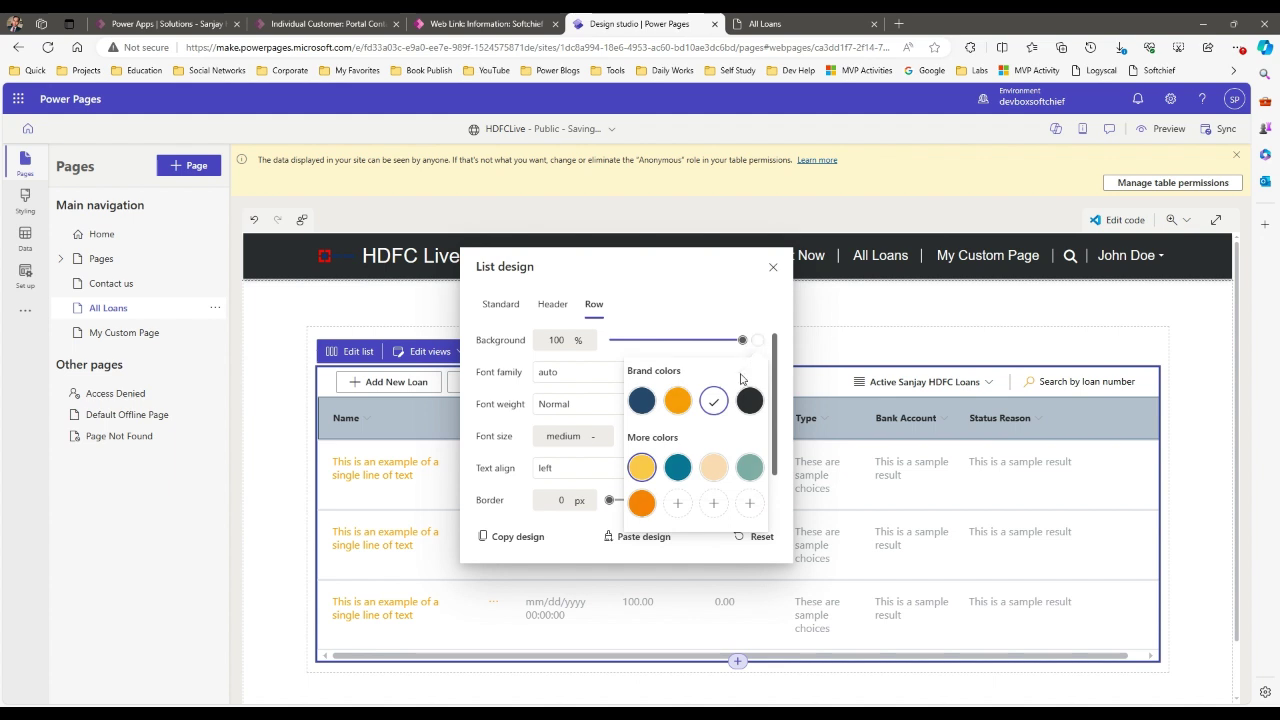
pyautogui.click(751, 474)
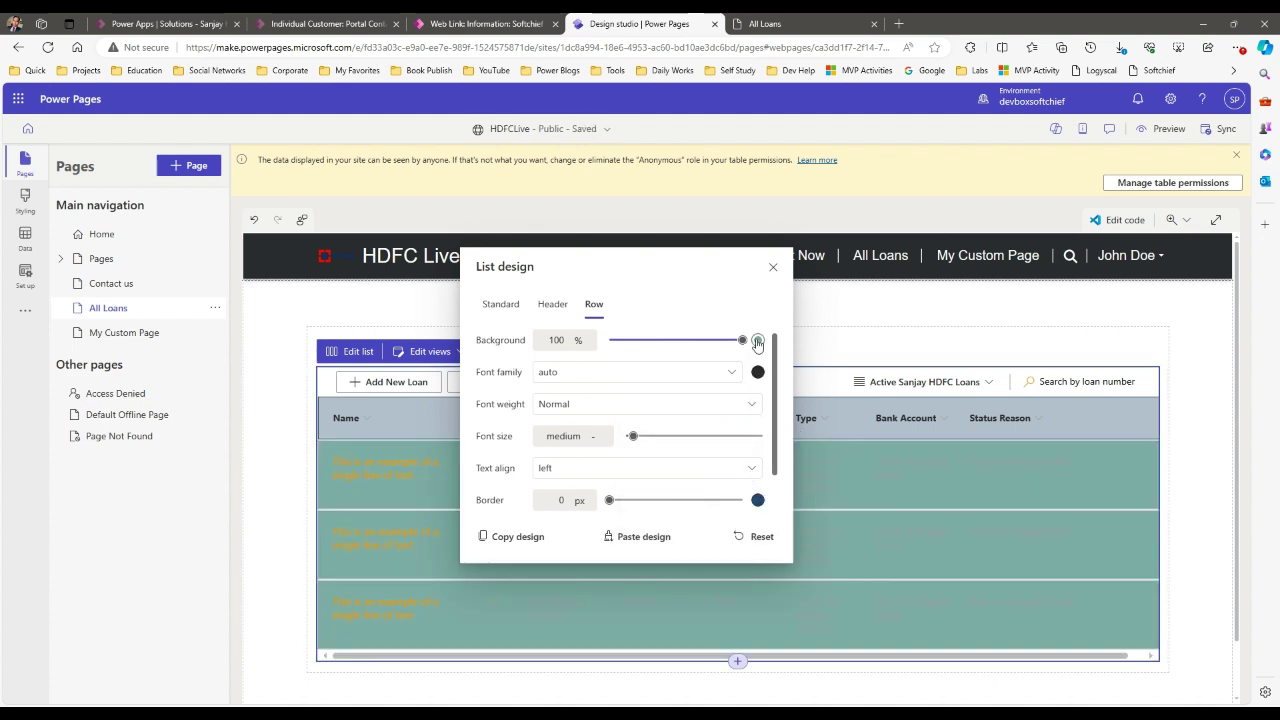
pyautogui.click(757, 341)
pyautogui.click(713, 401)
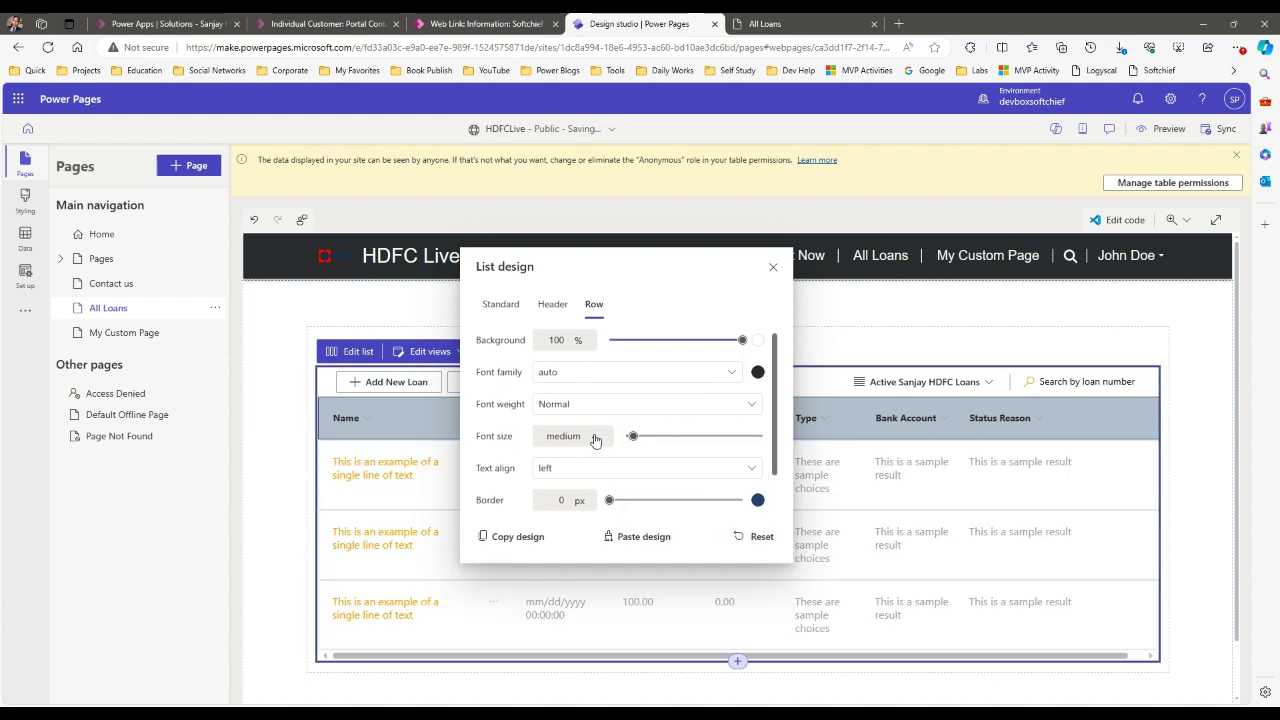
# - Set the row font size to 15 px and the row border to 1
pyautogui.click(594, 438)
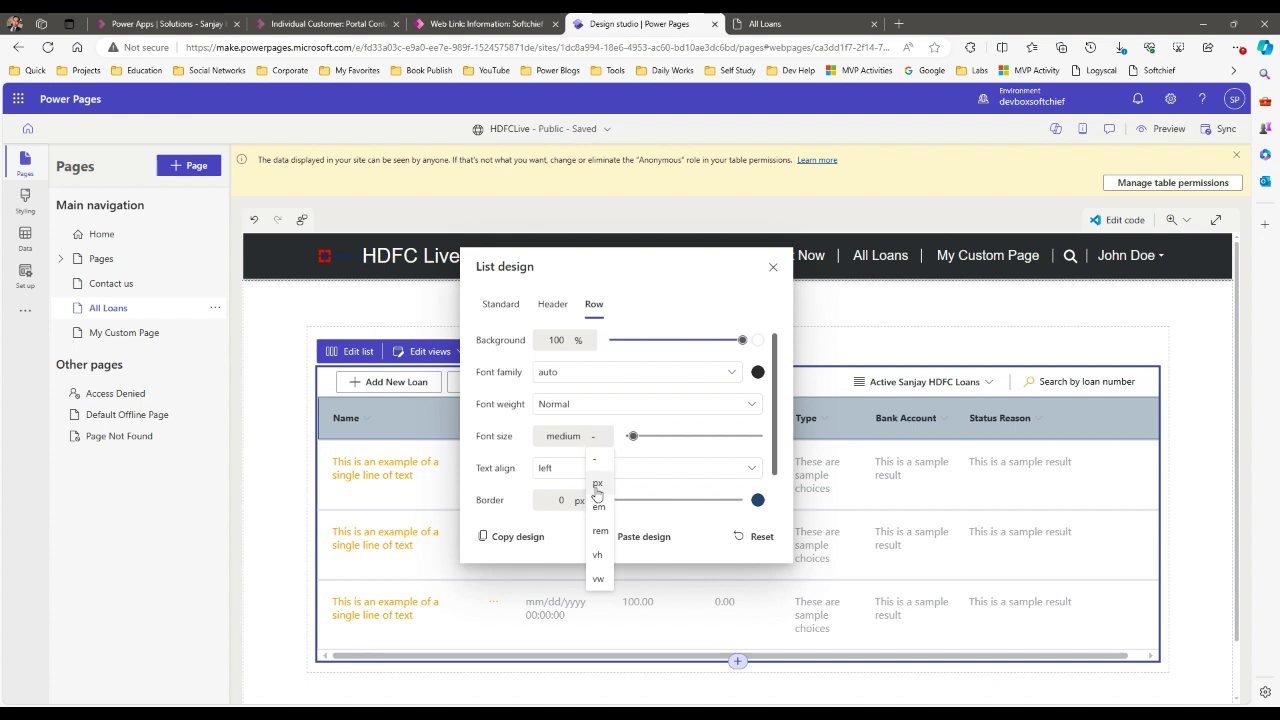
pyautogui.click(599, 483)
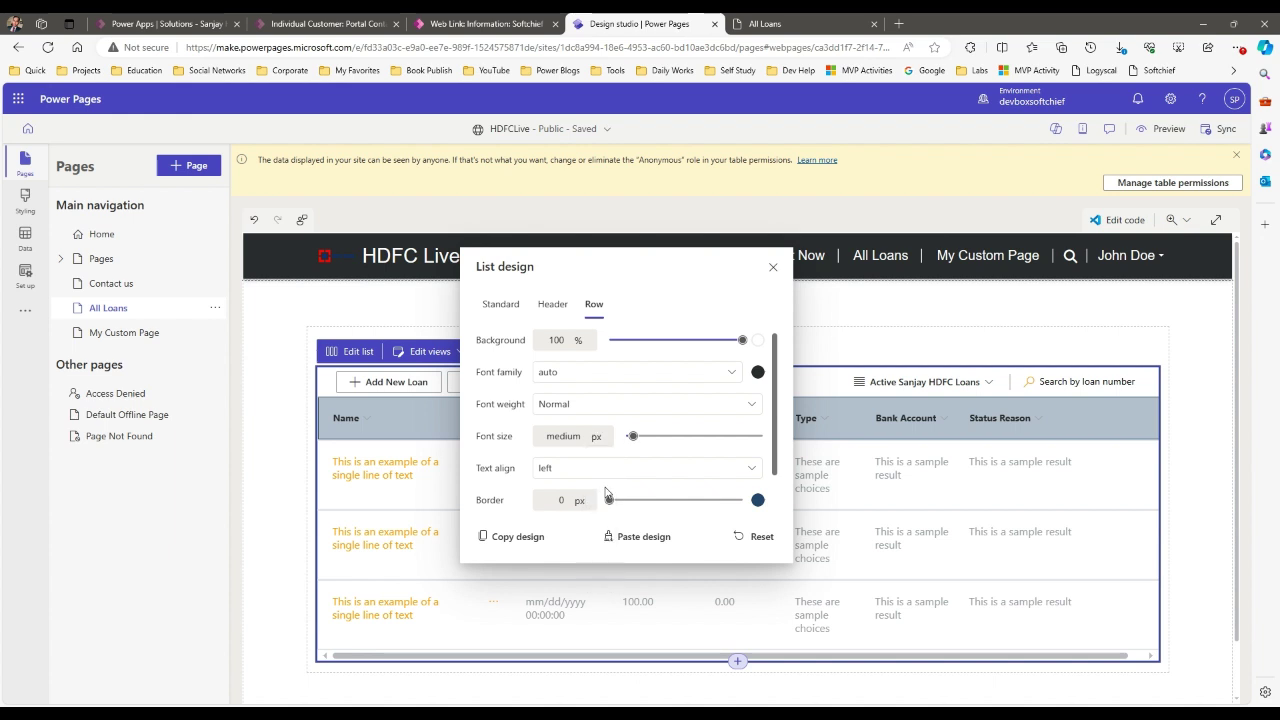
pyautogui.doubleClick(571, 440)
pyautogui.click(591, 446)
pyautogui.doubleClick(566, 432)
pyautogui.click(572, 431)
pyautogui.click(596, 437)
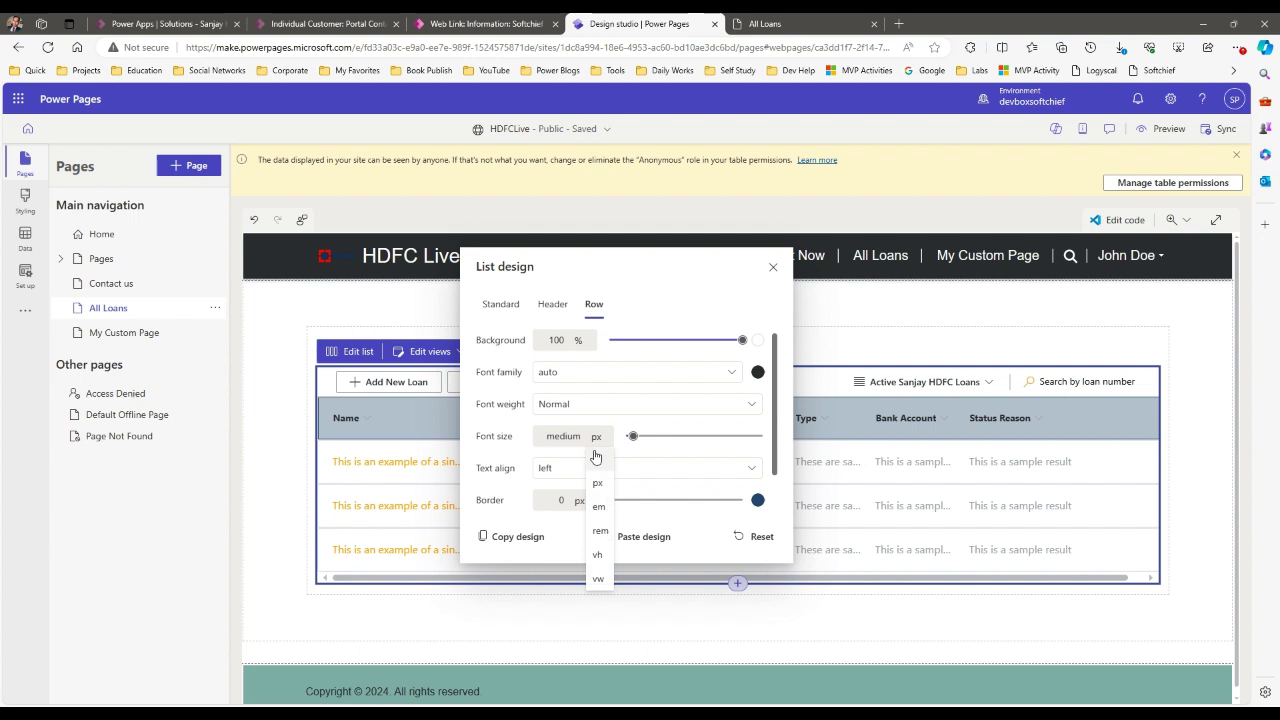
pyautogui.click(596, 460)
pyautogui.click(642, 440)
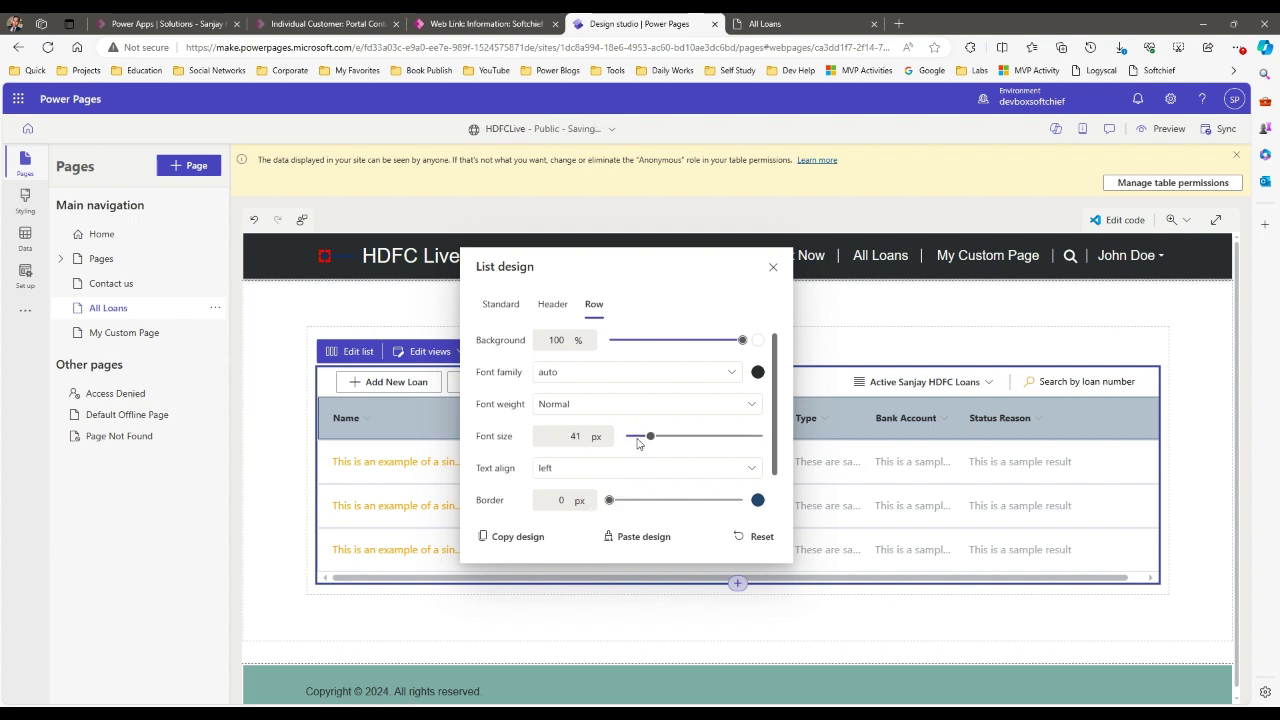
pyautogui.moveTo(651, 441); pyautogui.dragTo(635, 440)
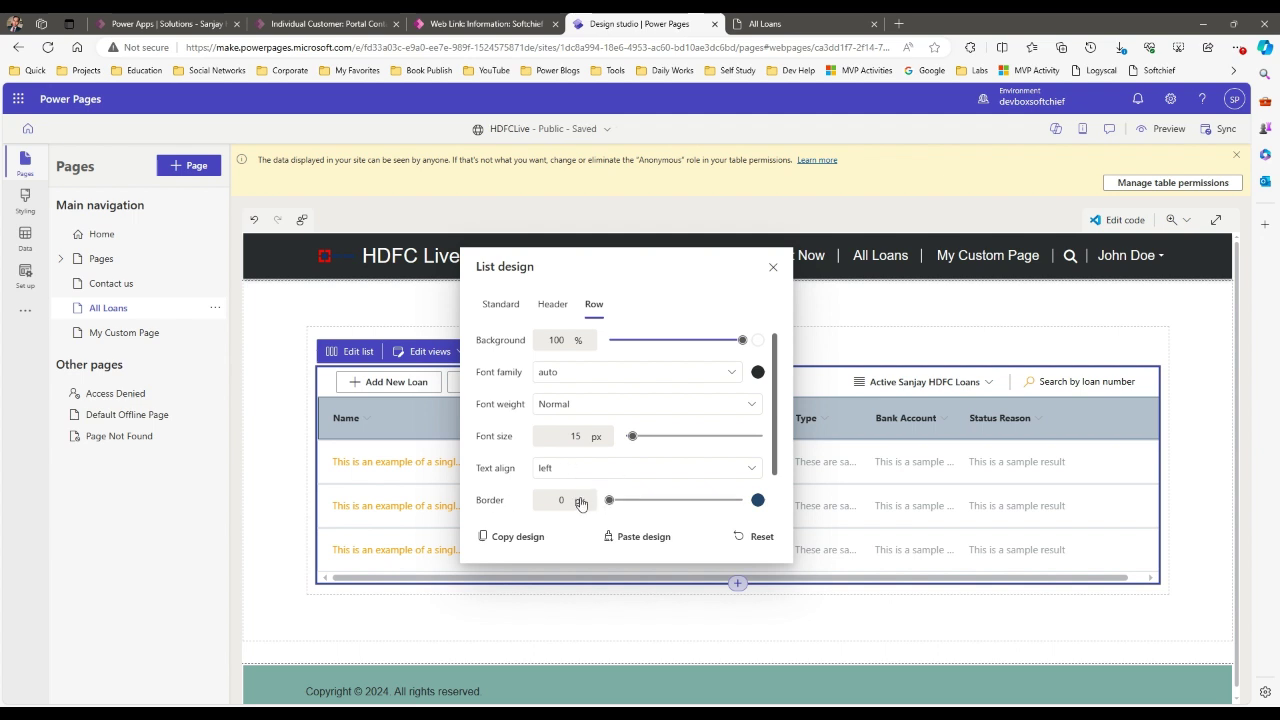
pyautogui.write('1')
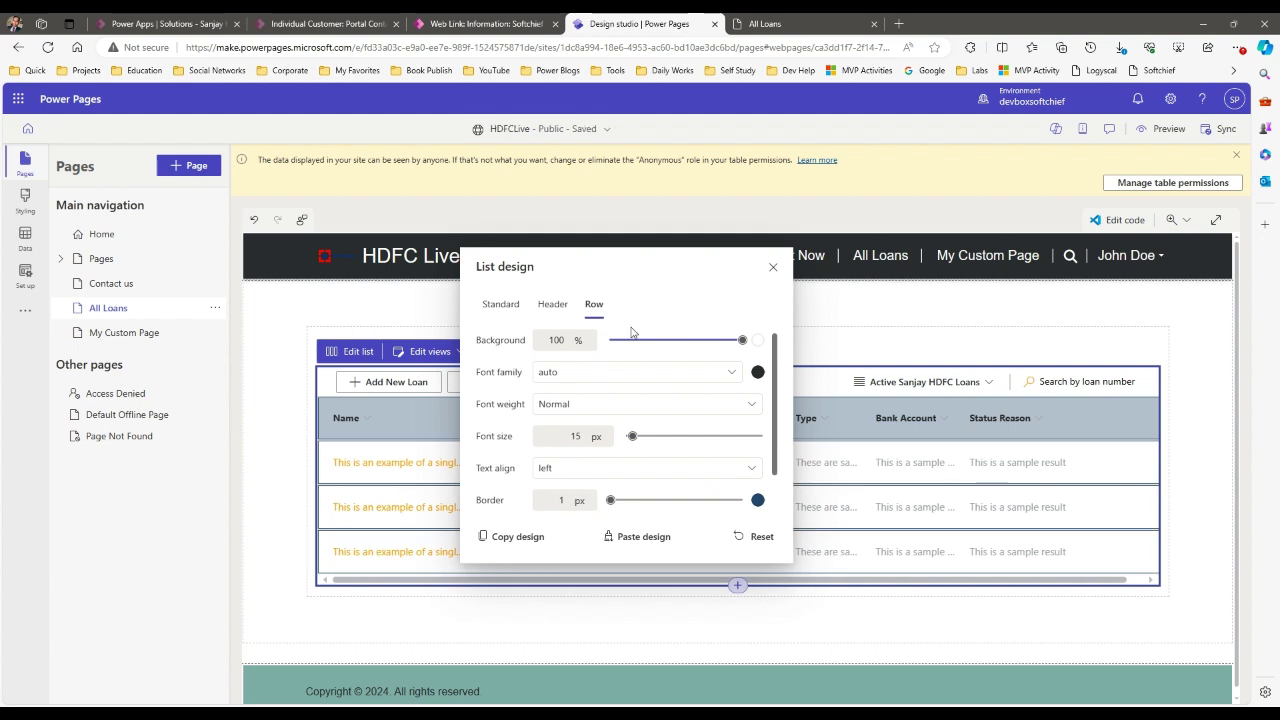
# - Close List design and preview the site at desktop size
pyautogui.click(773, 267)
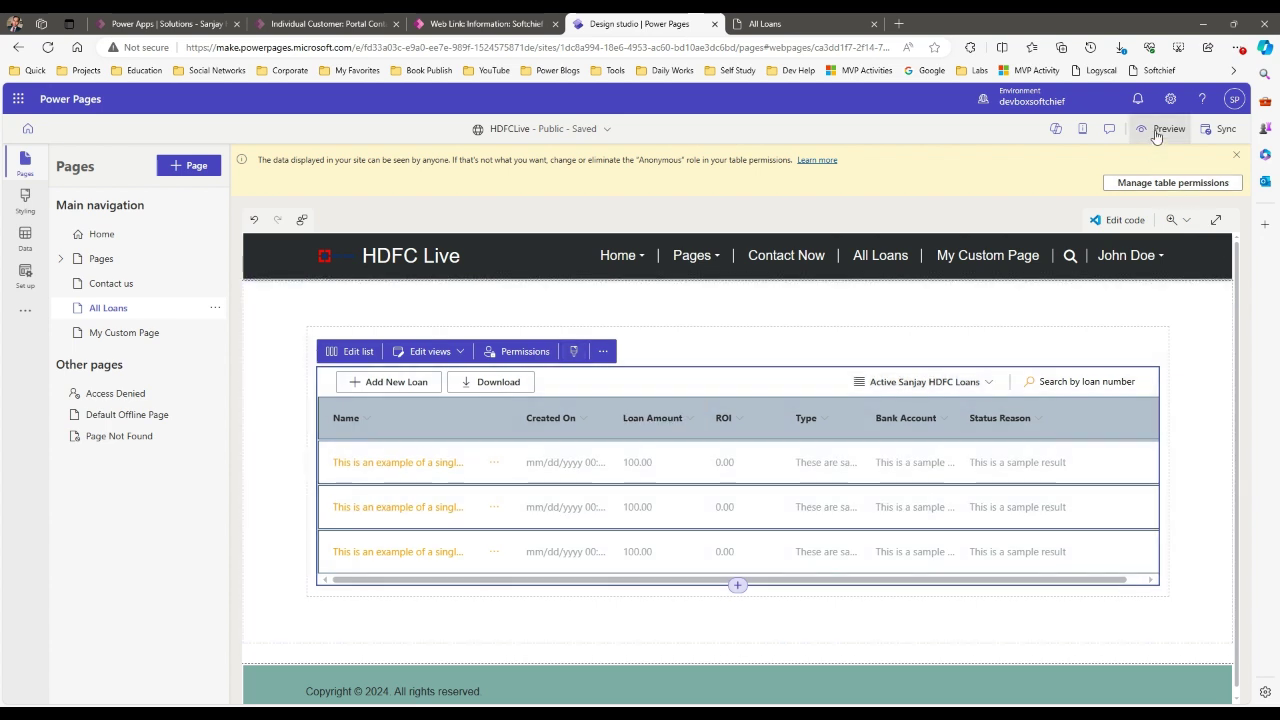
pyautogui.click(1160, 129)
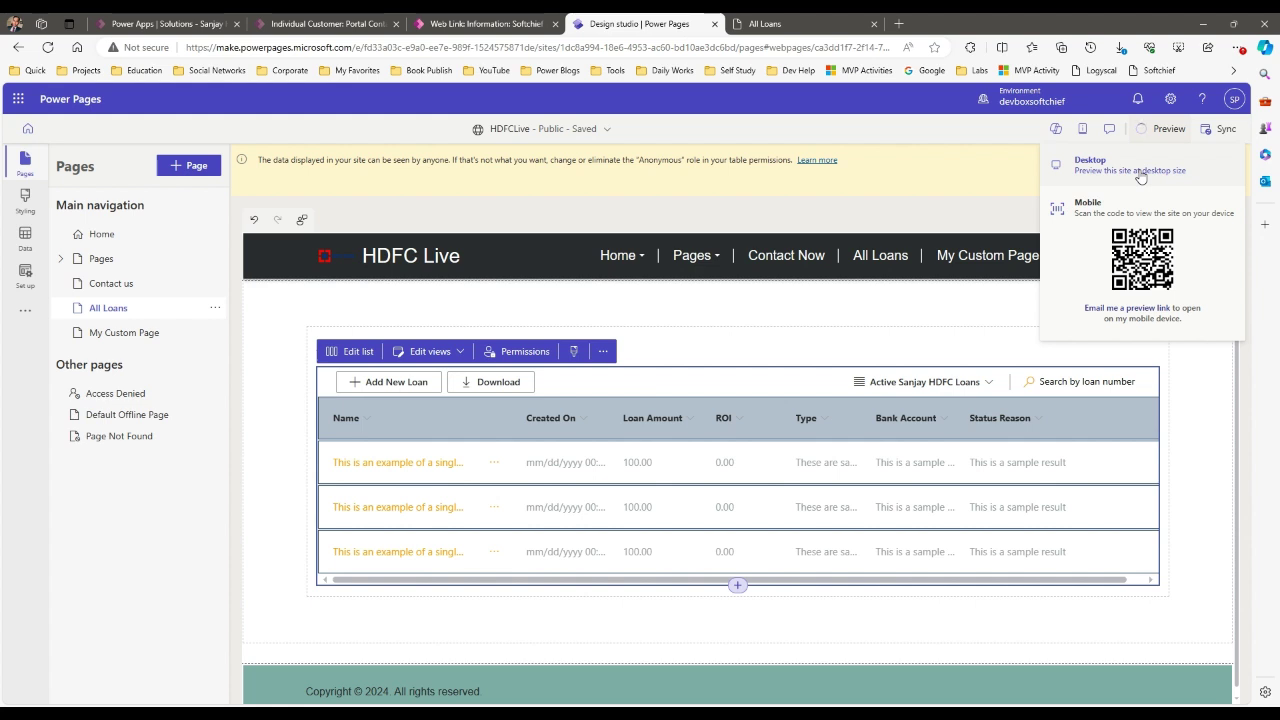
pyautogui.click(1140, 170)
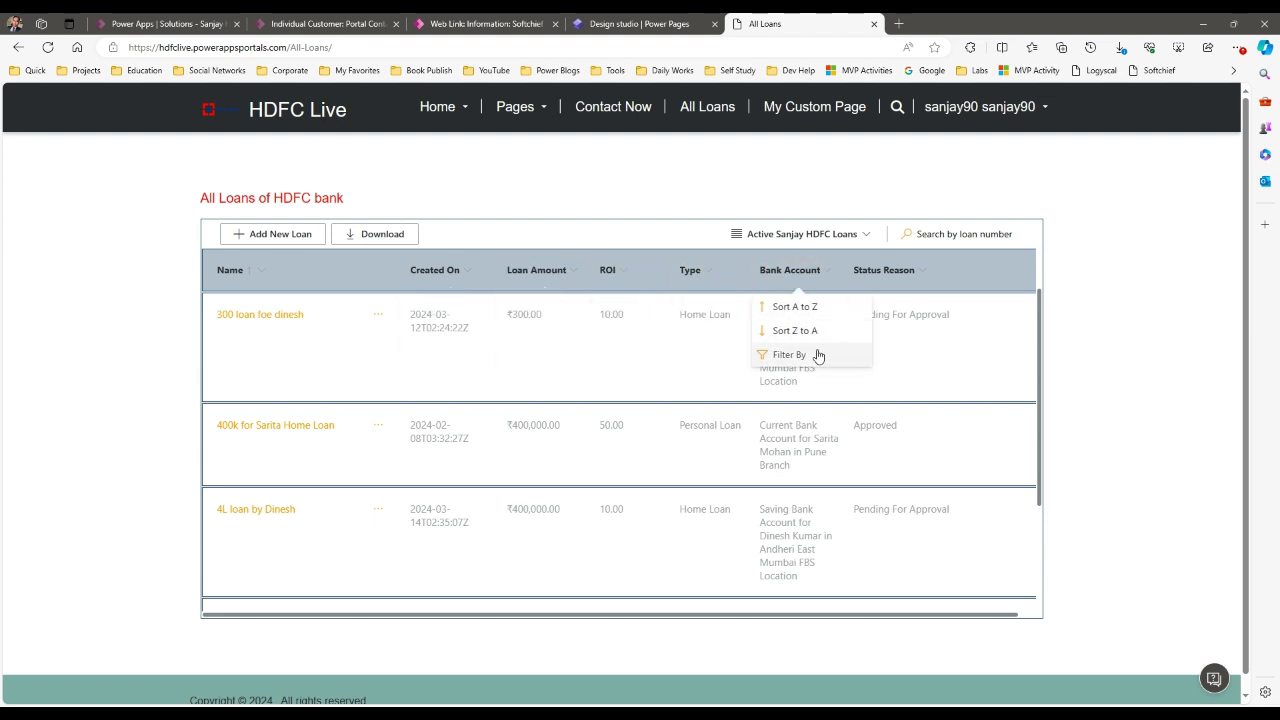
pyautogui.click(379, 315)
pyautogui.press('Escape')
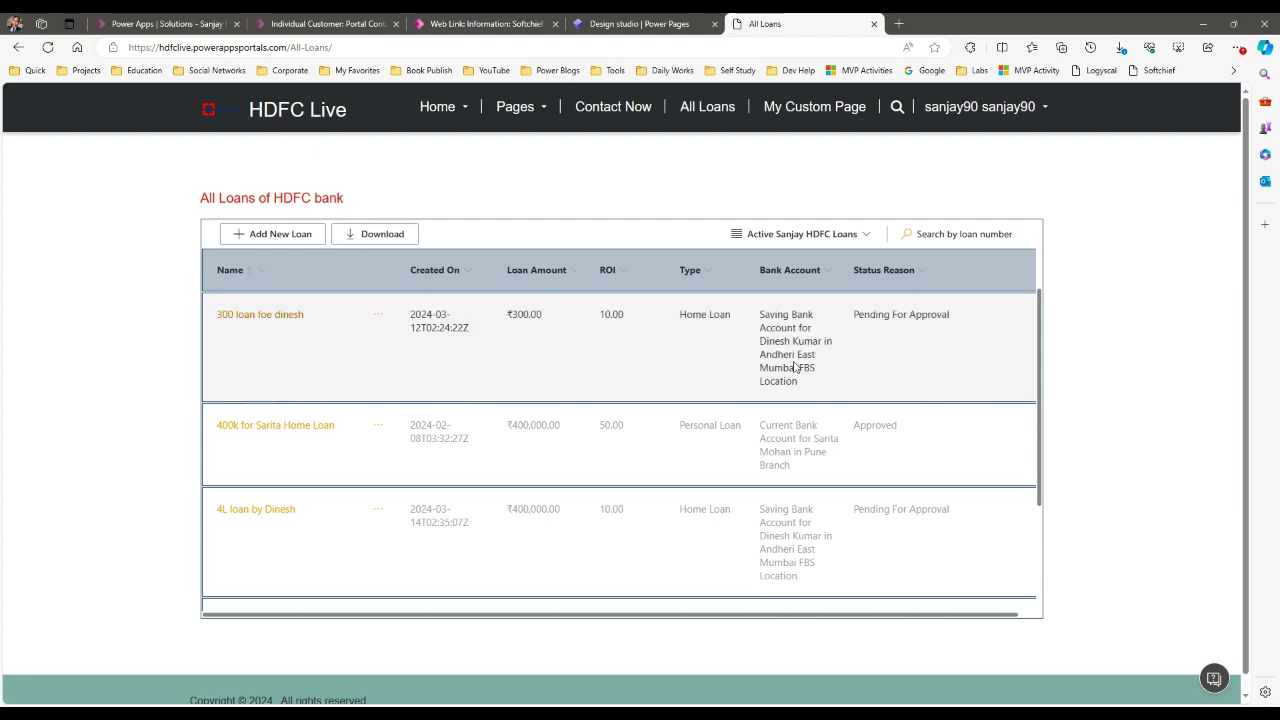
pyautogui.scroll(-2, 1029, 317)
pyautogui.scroll(-1, 1029, 317)
pyautogui.scroll(1, 1029, 317)
pyautogui.scroll(-2, 1029, 317)
pyautogui.scroll(-2, 1020, 300)
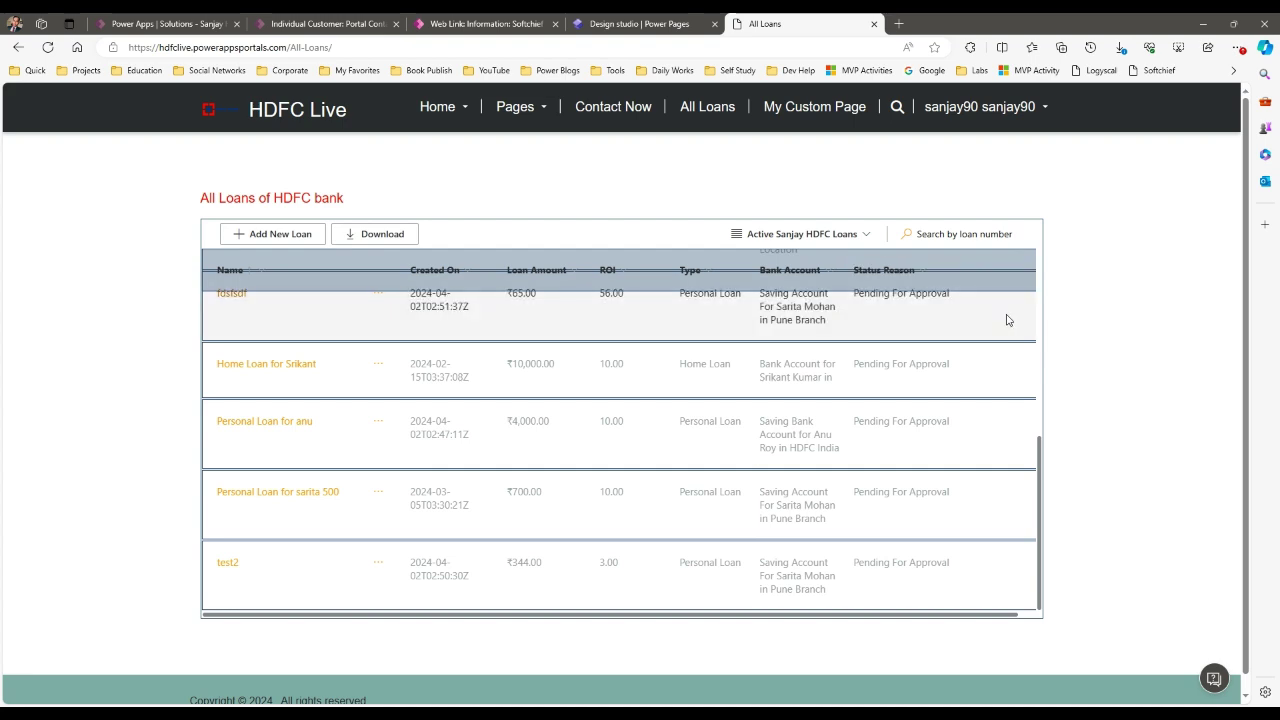
pyautogui.scroll(-1, 1011, 303)
pyautogui.scroll(3, 1016, 307)
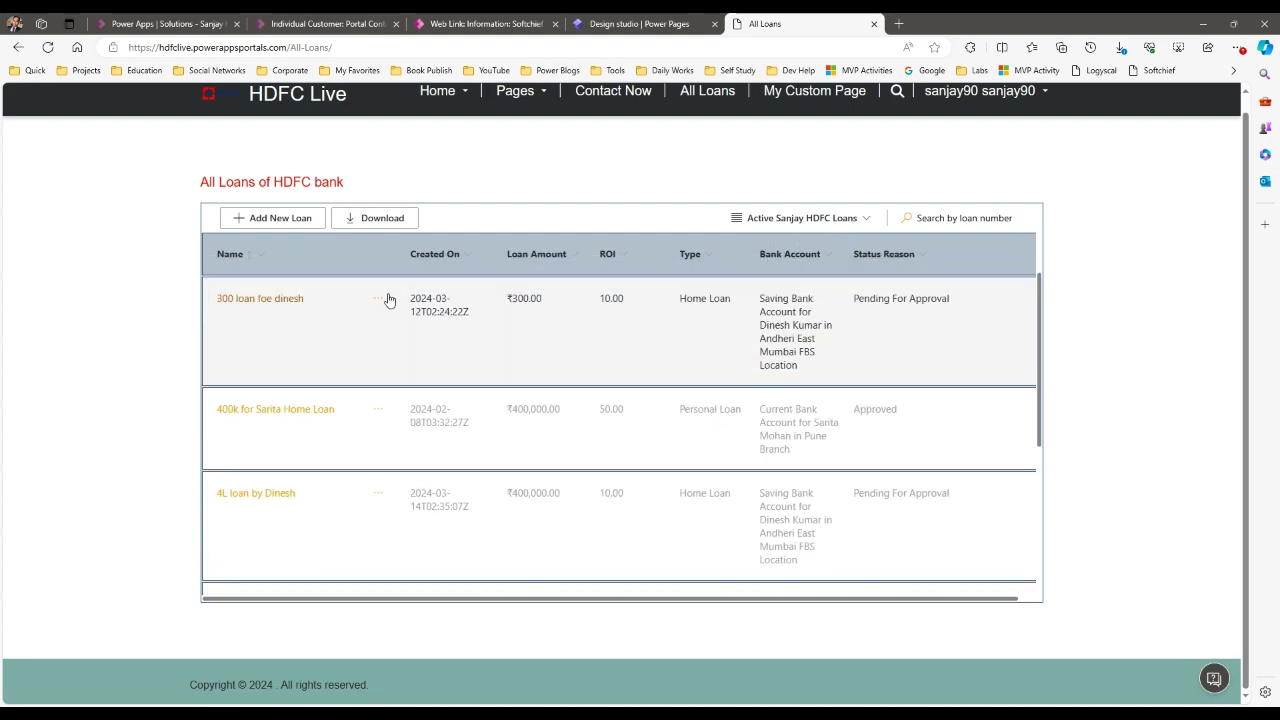
pyautogui.click(378, 298)
pyautogui.click(331, 357)
pyautogui.click(379, 305)
pyautogui.click(400, 318)
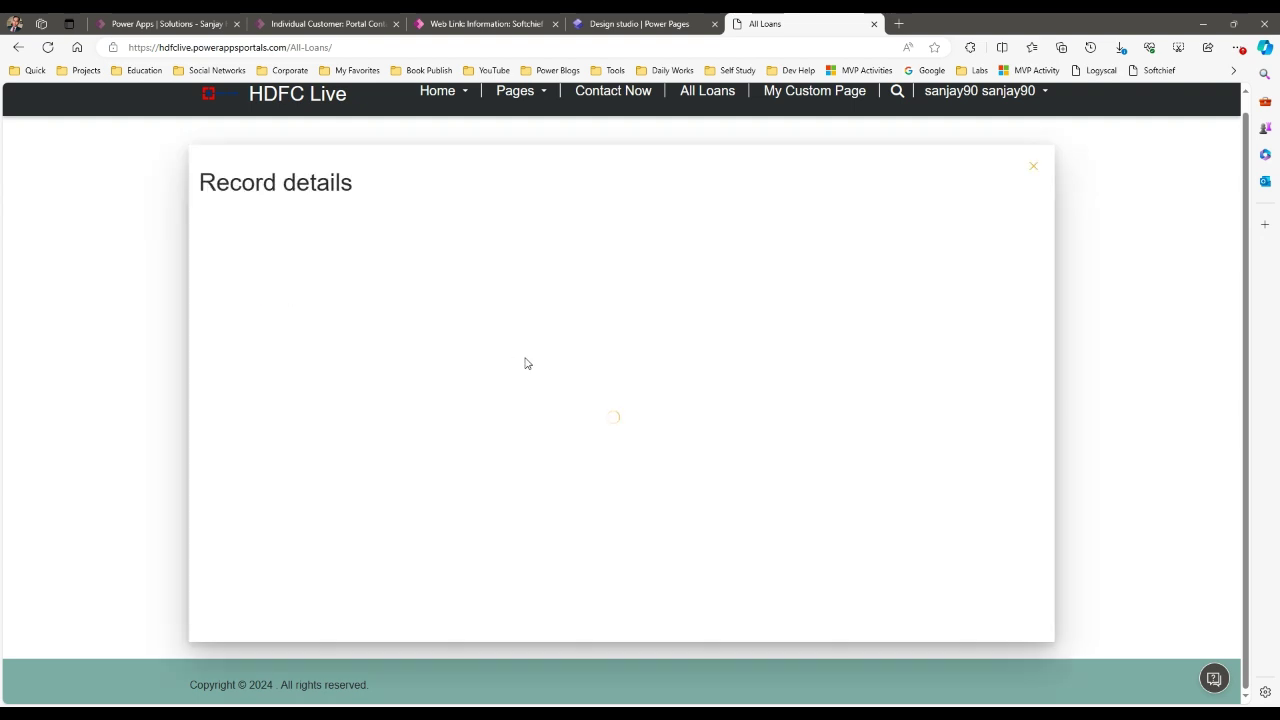
pyautogui.click(1034, 170)
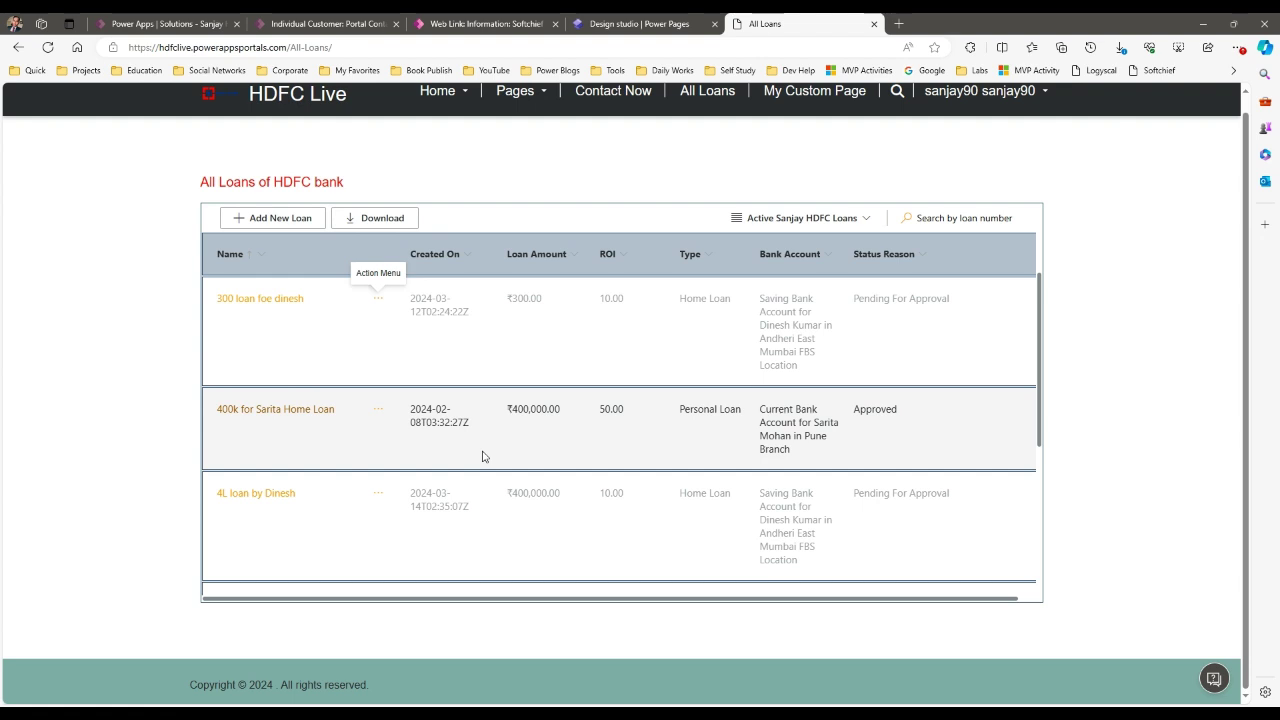